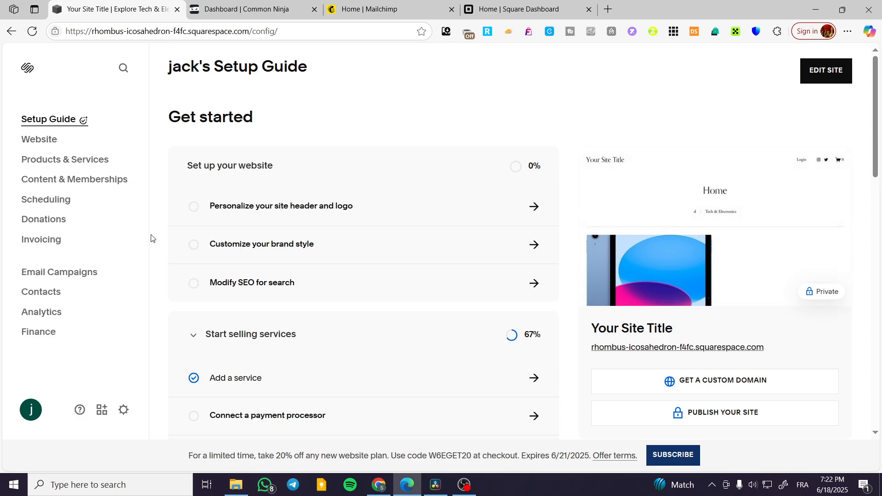
Step: Open the website's Home page from the pages list and start editing it
click(39, 146)
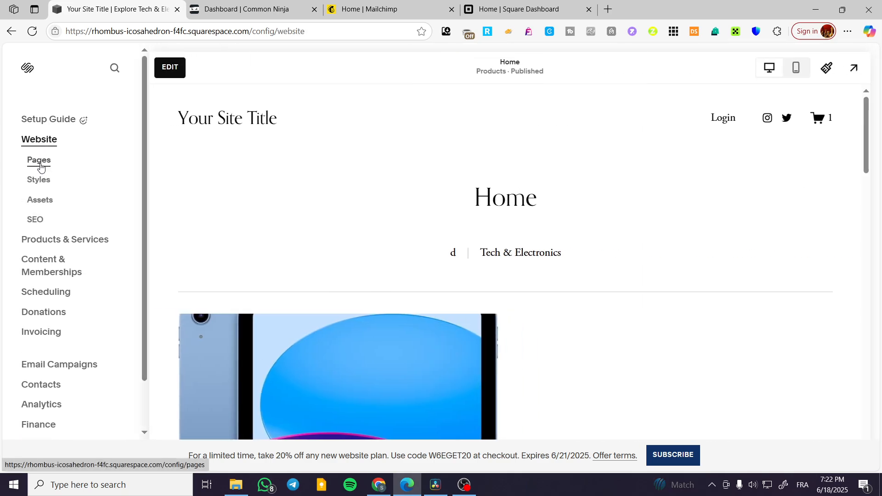
click(40, 167)
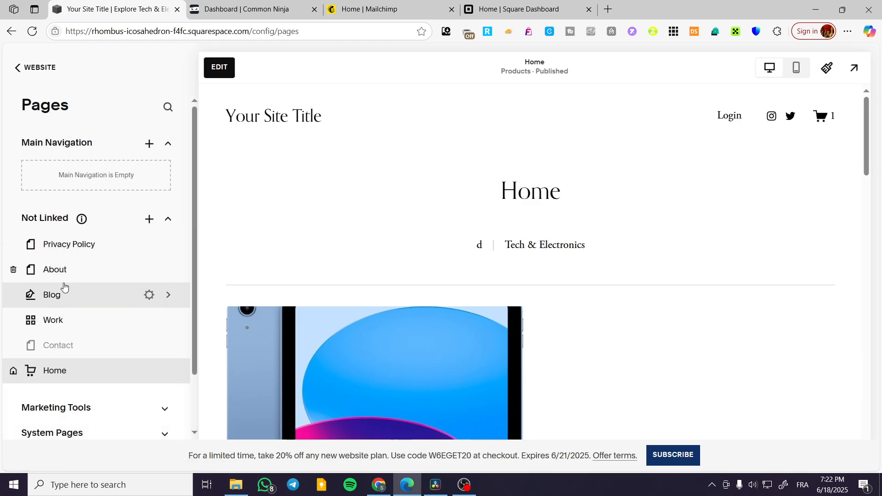
scroll(449, 203, down, 8)
scroll(445, 193, down, 10)
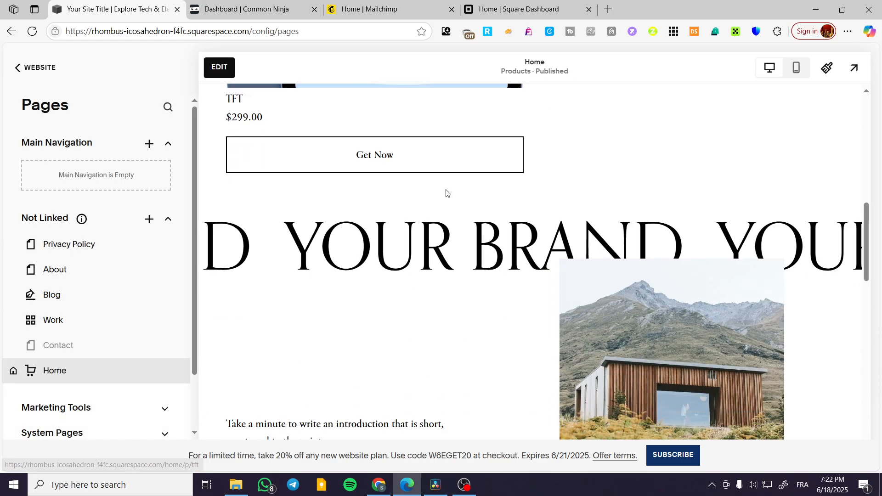
scroll(441, 198, up, 4)
scroll(441, 199, up, 1)
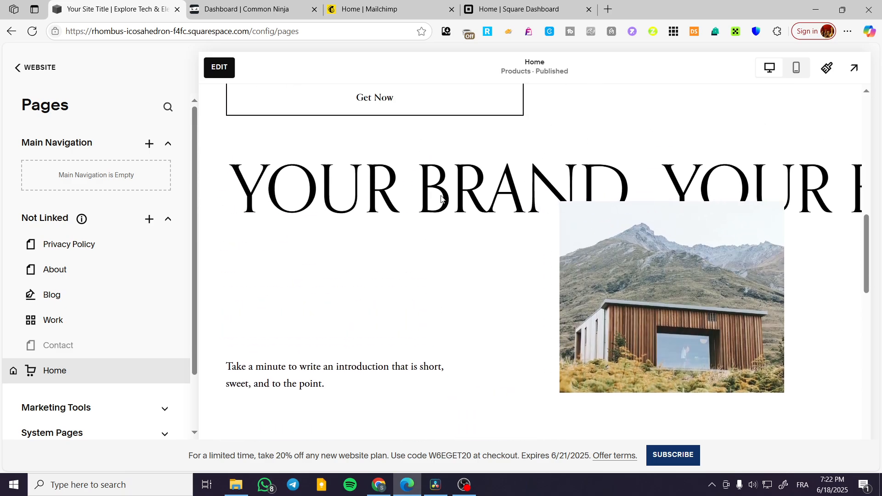
scroll(441, 199, down, 7)
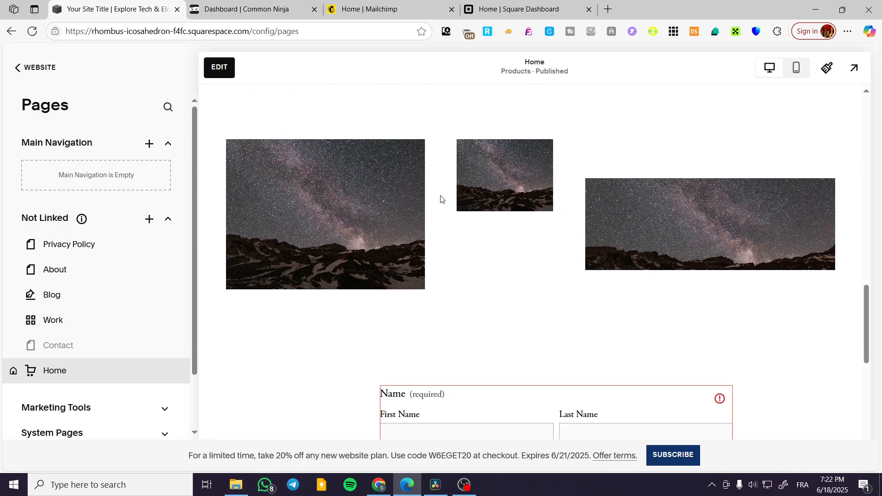
click(216, 69)
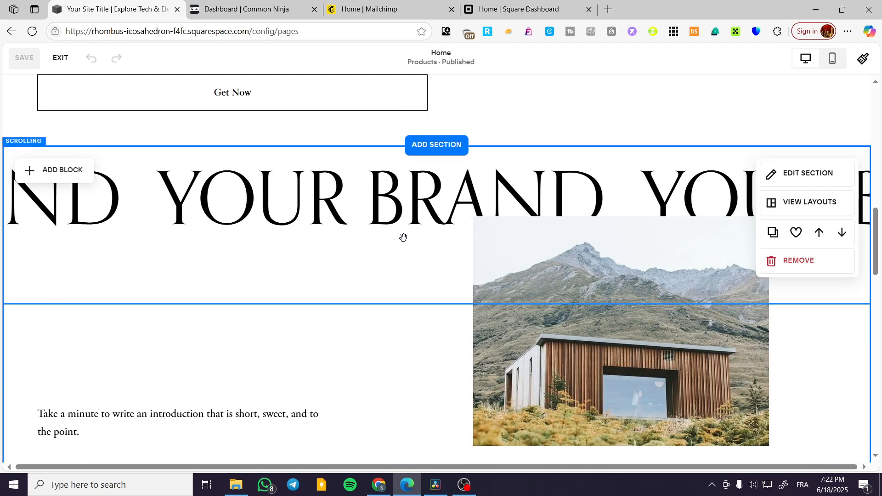
Step: Add a blank section between the night-sky images and the contact form on the Home page
scroll(374, 233, down, 10)
scroll(357, 228, down, 1)
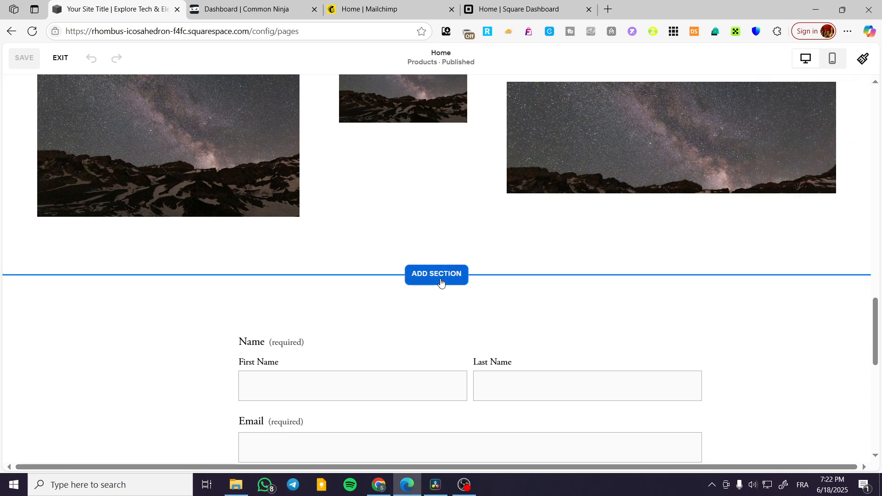
scroll(432, 274, down, 2)
scroll(442, 207, down, 6)
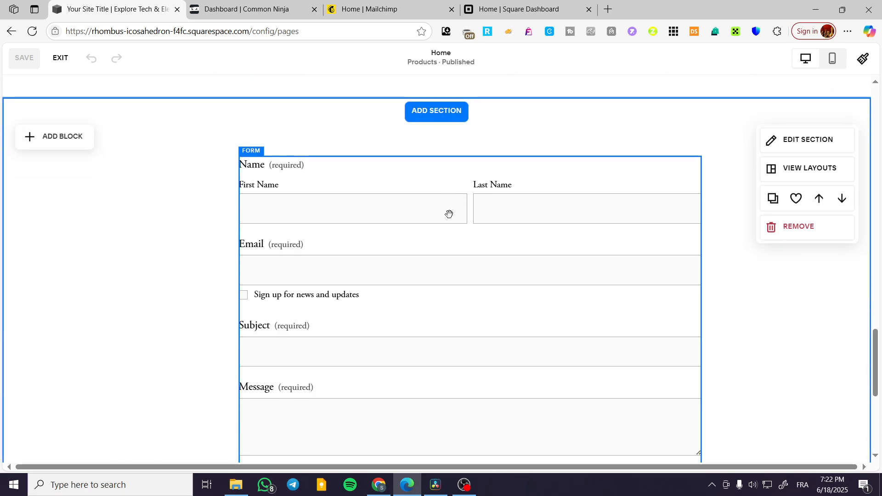
scroll(449, 221, up, 1)
scroll(449, 225, up, 5)
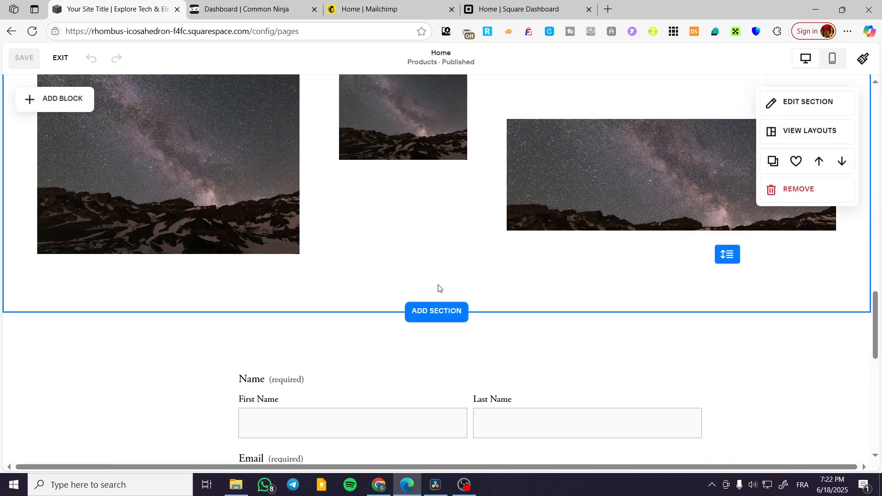
click(437, 309)
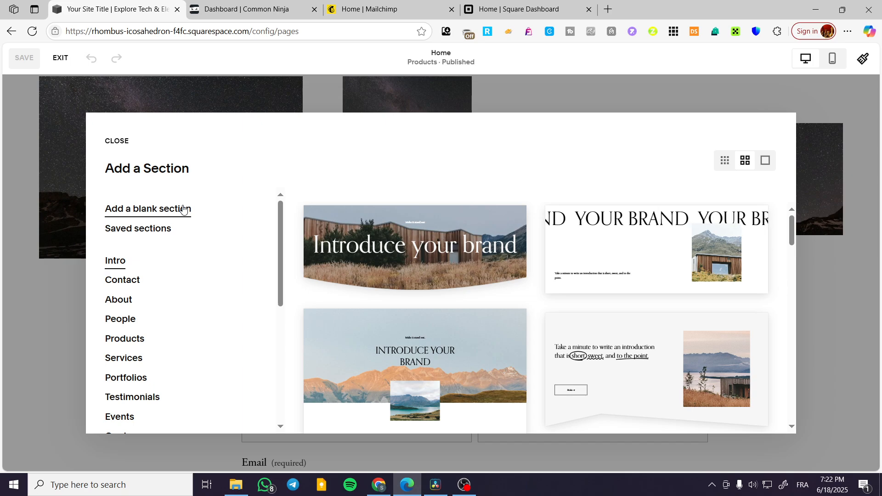
click(191, 207)
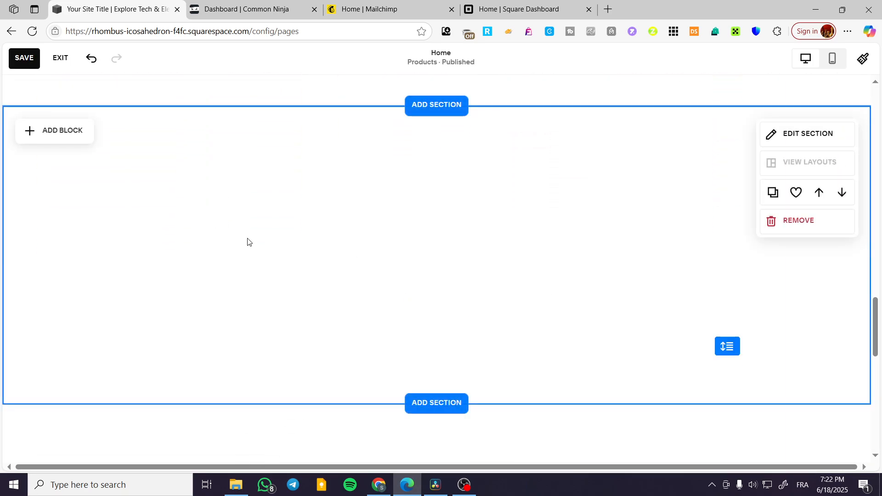
Step: Add an Accordion block to the middle of the blank section
click(69, 137)
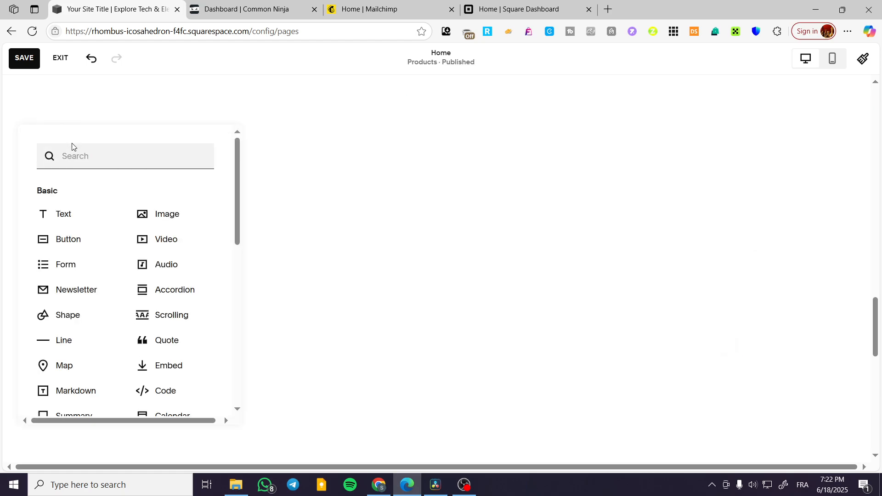
click(167, 293)
drag(179, 227, 447, 221)
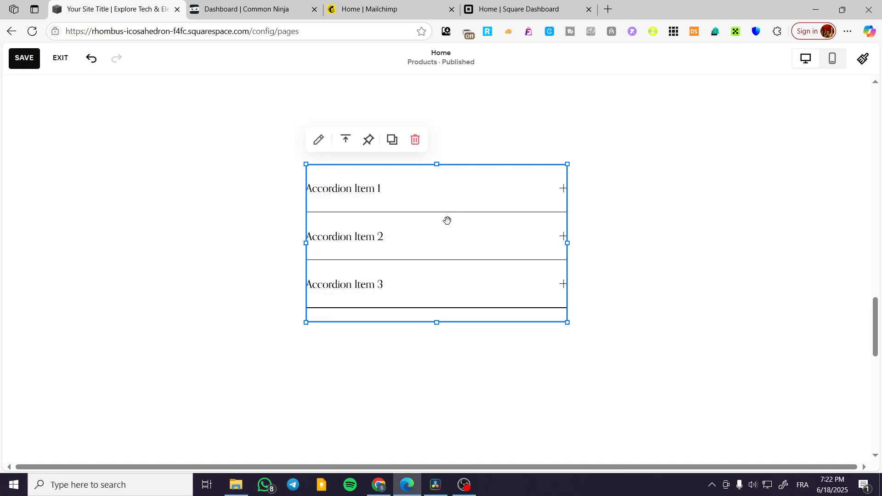
Step: Examine the accordion block's first item and its design options, including text, icon and row padding settings
click(323, 145)
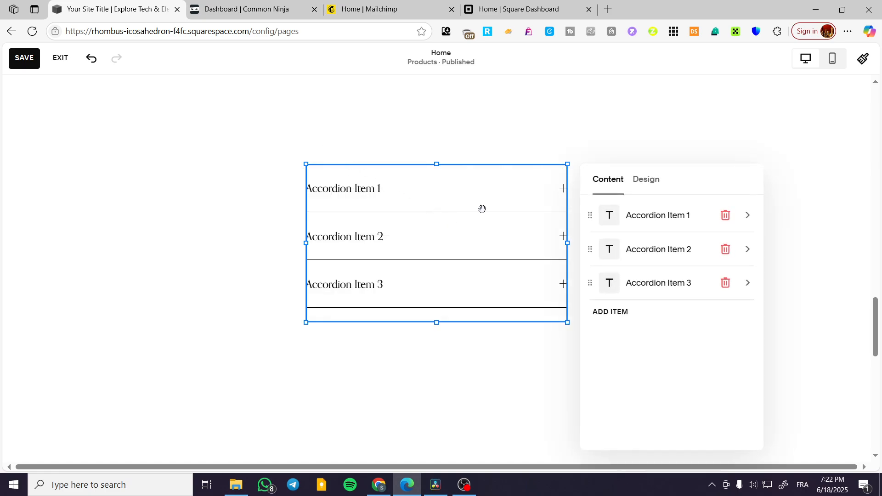
click(614, 217)
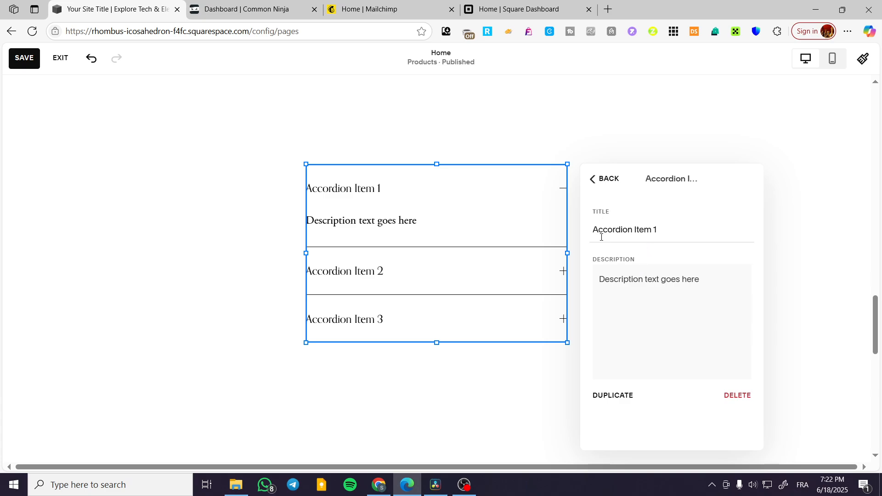
click(594, 184)
click(645, 184)
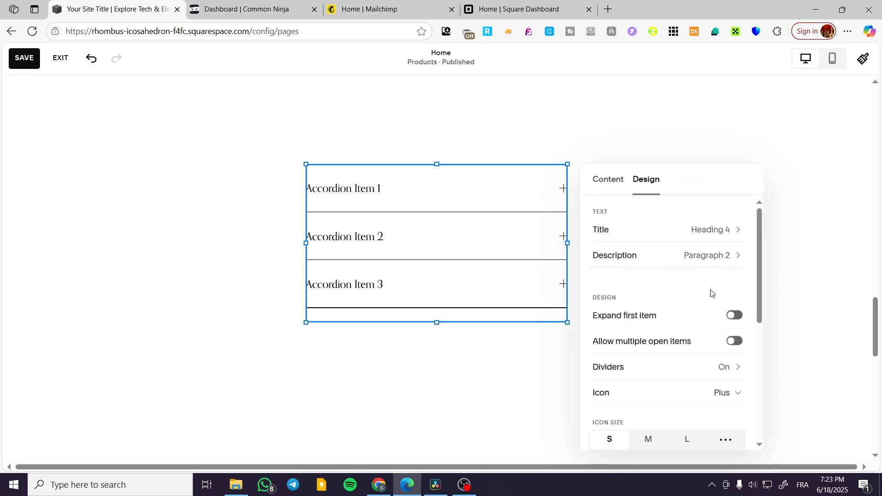
scroll(721, 300, down, 5)
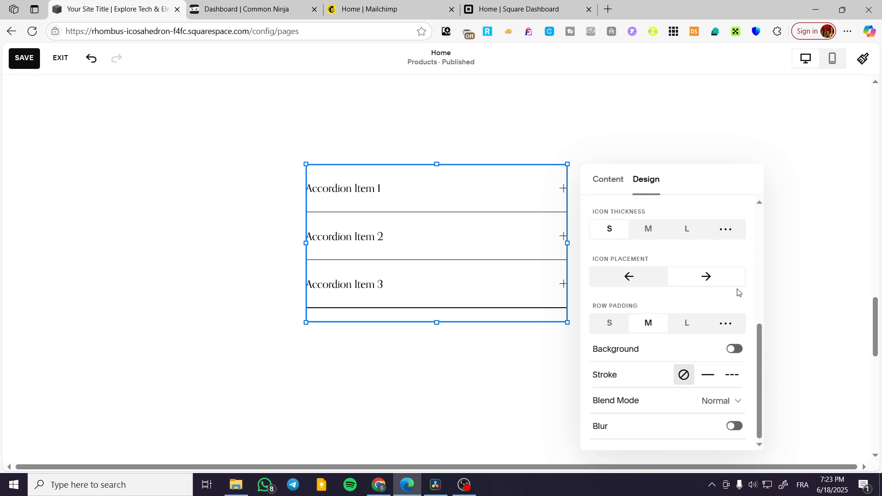
Step: Close the accordion's settings and delete the Accordion block from the blank section
click(791, 292)
click(392, 240)
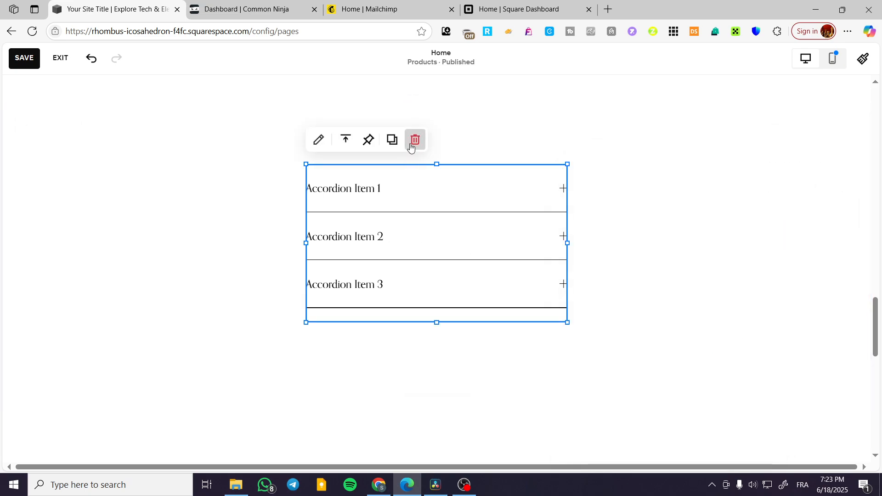
click(415, 140)
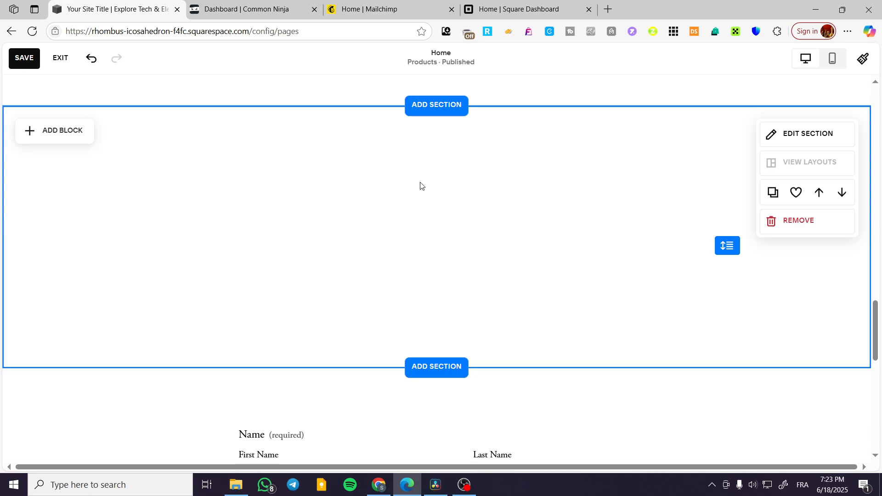
Step: Add an Embed block to the blank section, widen it on both sides and extend it downward
click(73, 133)
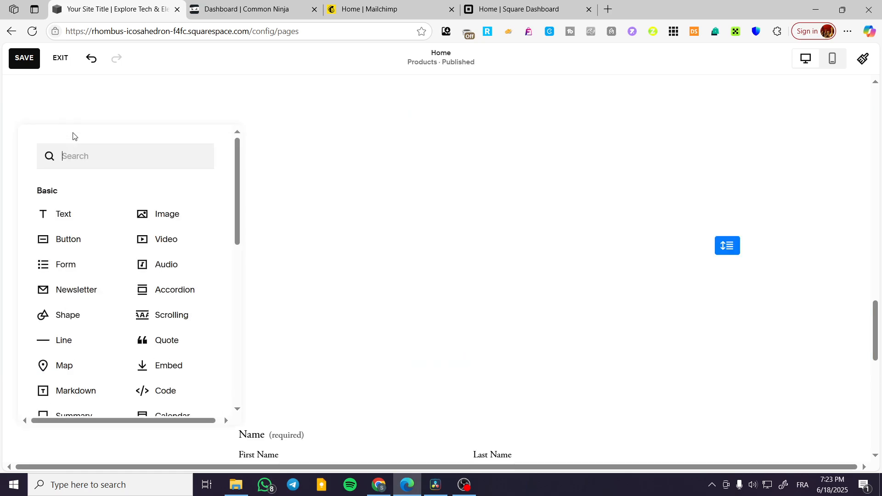
click(175, 371)
drag(227, 236, 488, 218)
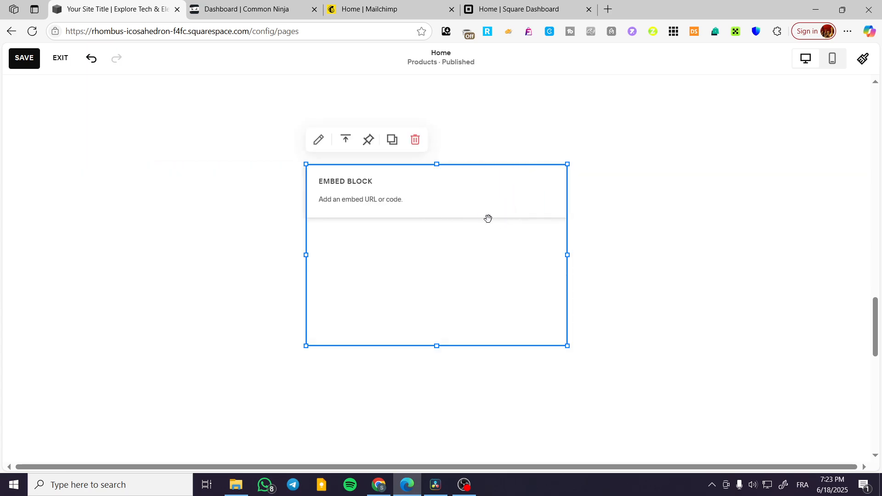
drag(306, 255, 239, 255)
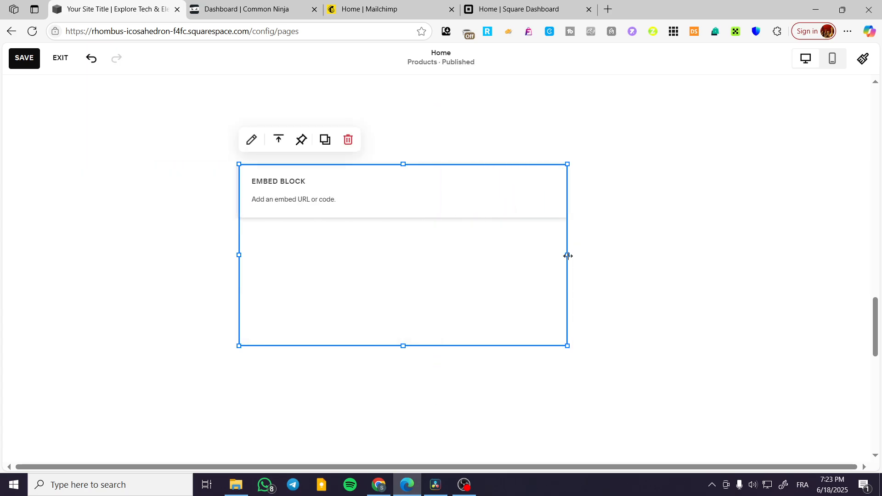
drag(567, 255, 635, 255)
drag(434, 347, 436, 393)
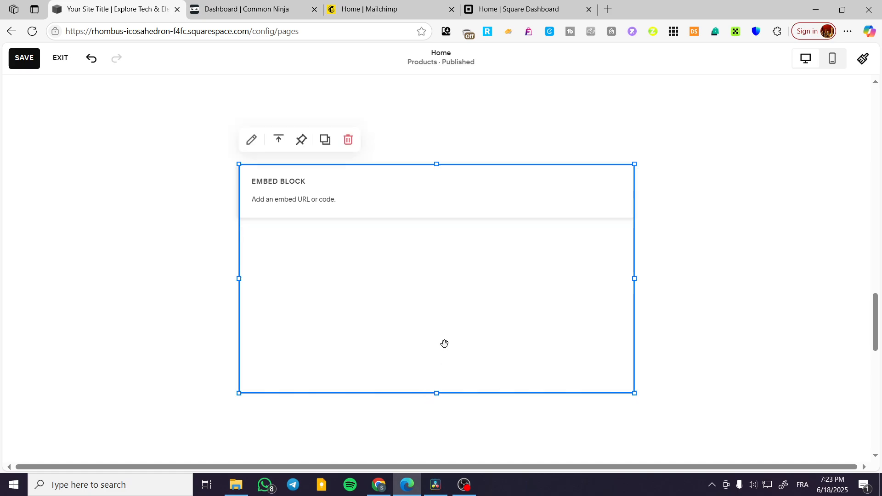
Step: Set the Embed block to embed as Code Snippet and open its embed data for editing
double_click(456, 278)
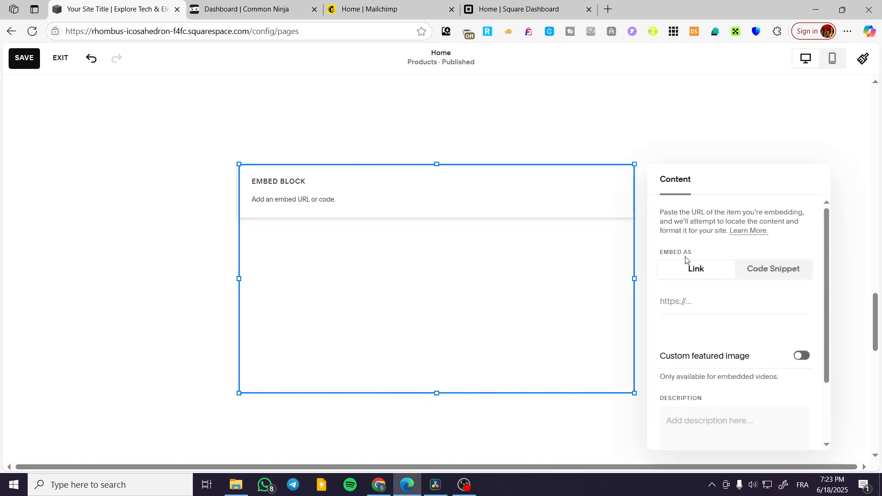
click(773, 270)
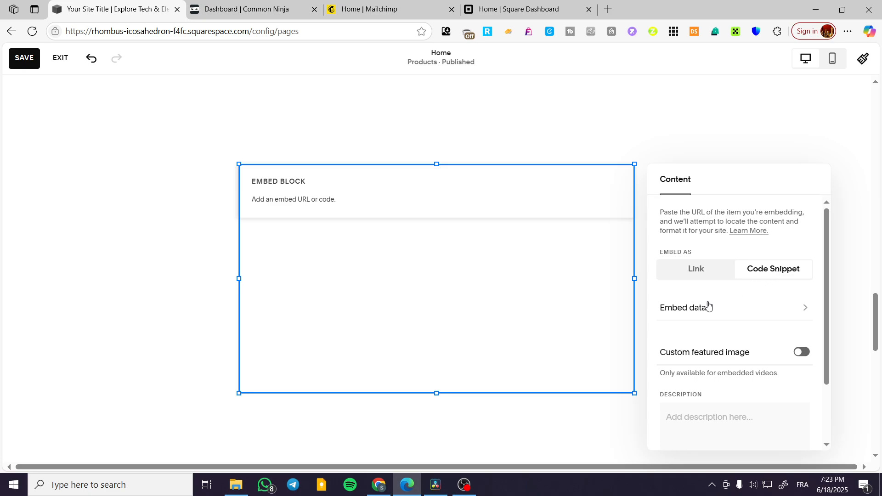
click(664, 315)
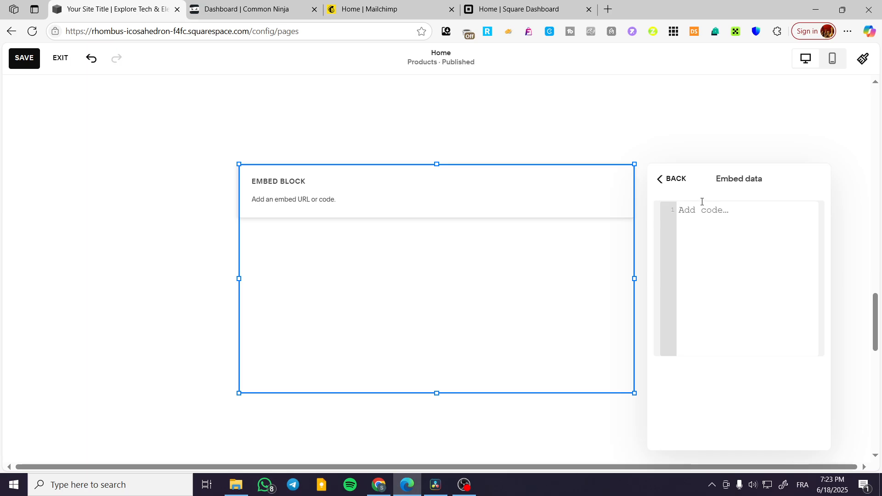
Step: Switch to the Common Ninja dashboard and check its site address and widget allowance
click(275, 10)
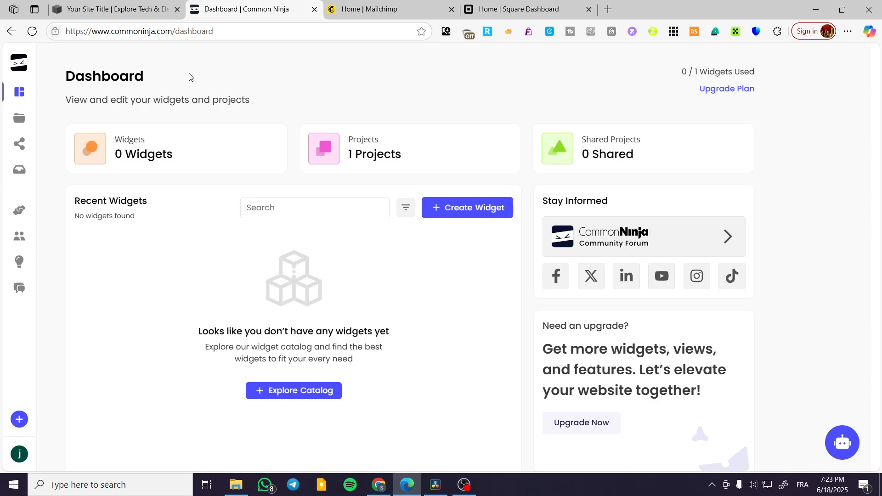
click(153, 32)
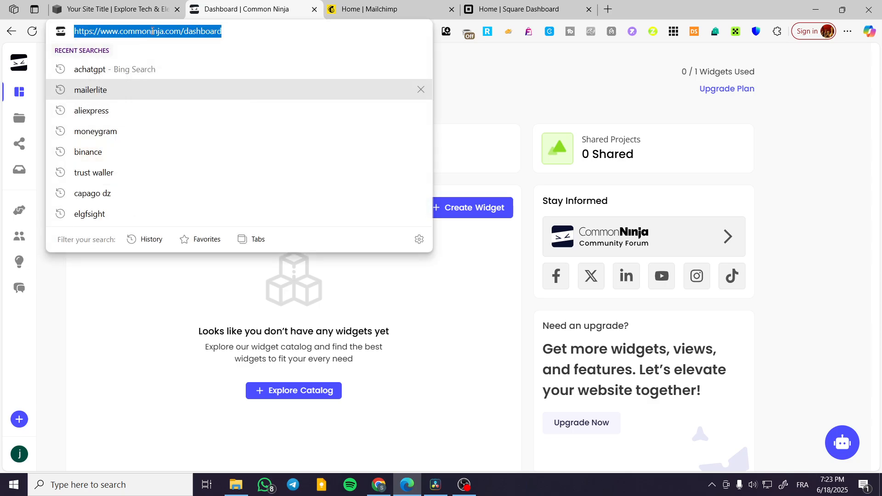
click(159, 33)
drag(165, 31, 119, 35)
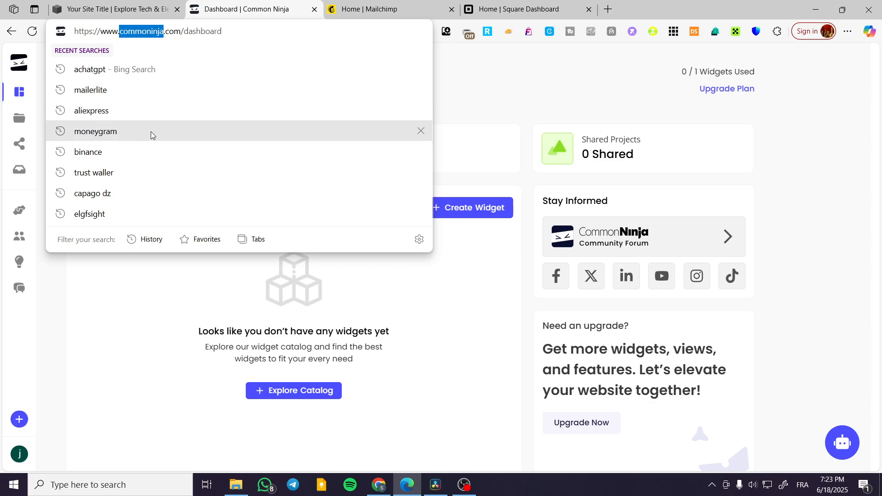
click(535, 82)
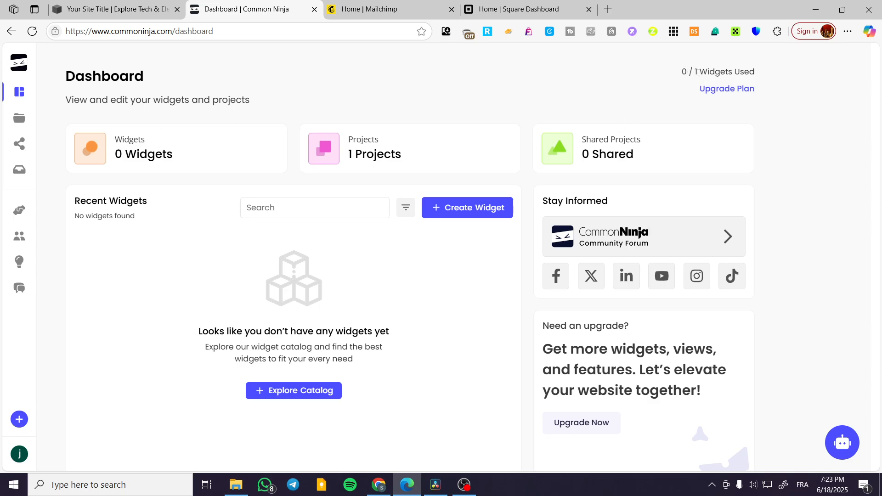
mouse_move(683, 72)
mouse_down()
mouse_move(721, 72)
mouse_move(682, 74)
mouse_up()
click(727, 72)
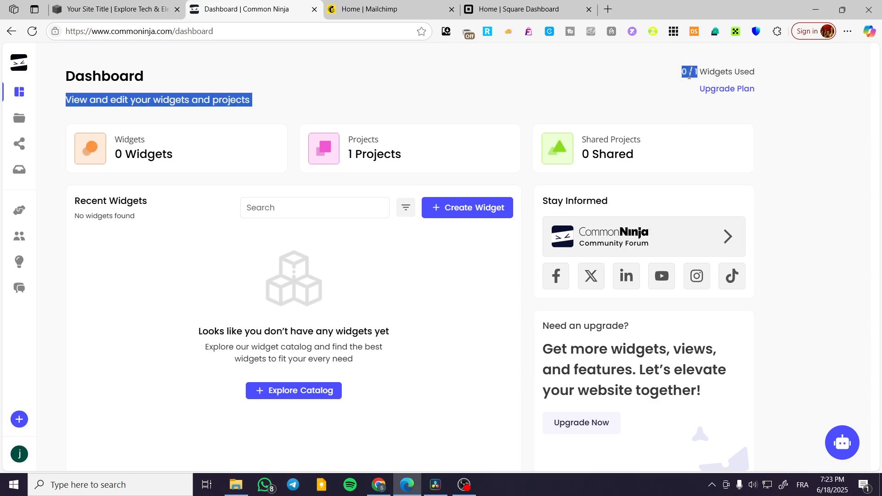
click(710, 73)
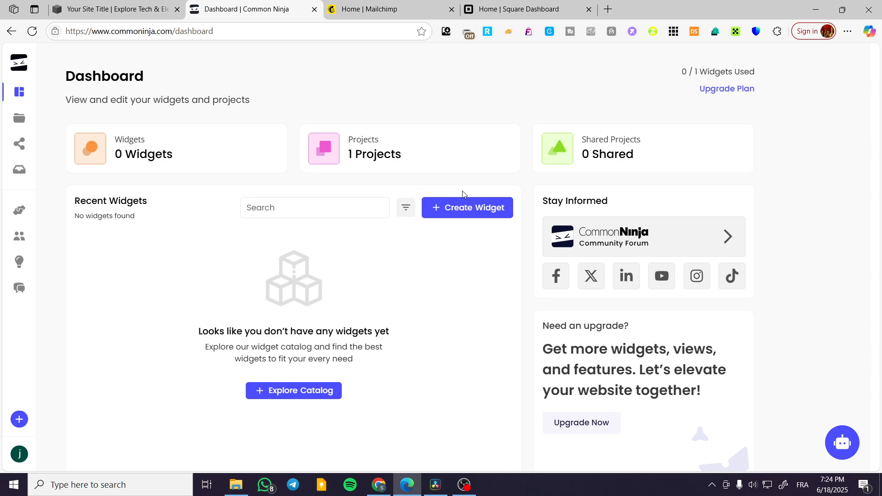
Step: Open the widget catalog for creating a widget and search it for "image"
click(472, 215)
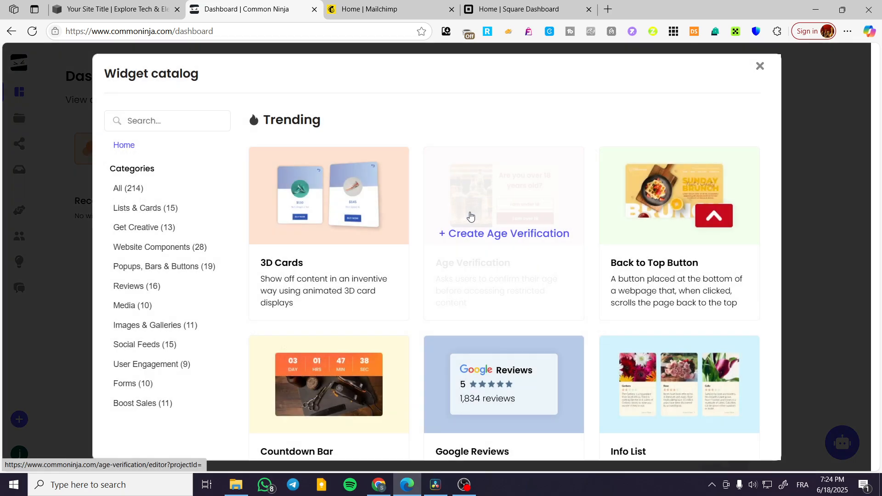
click(760, 65)
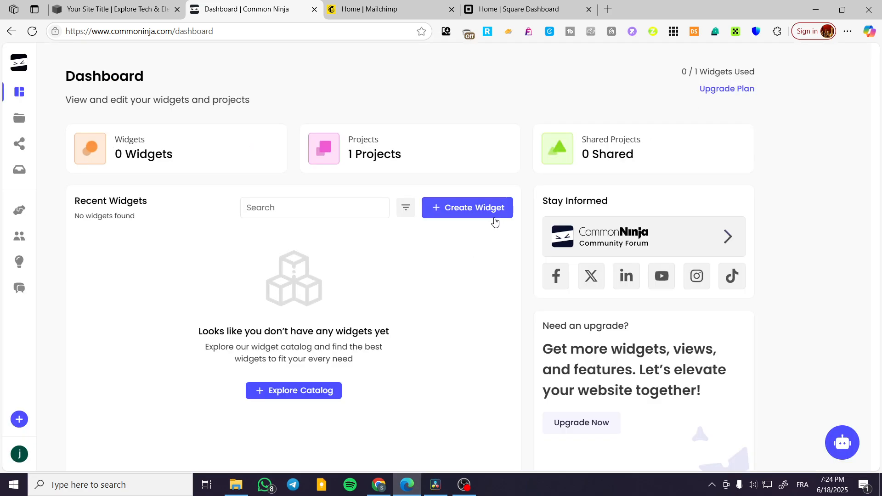
click(493, 218)
click(152, 121)
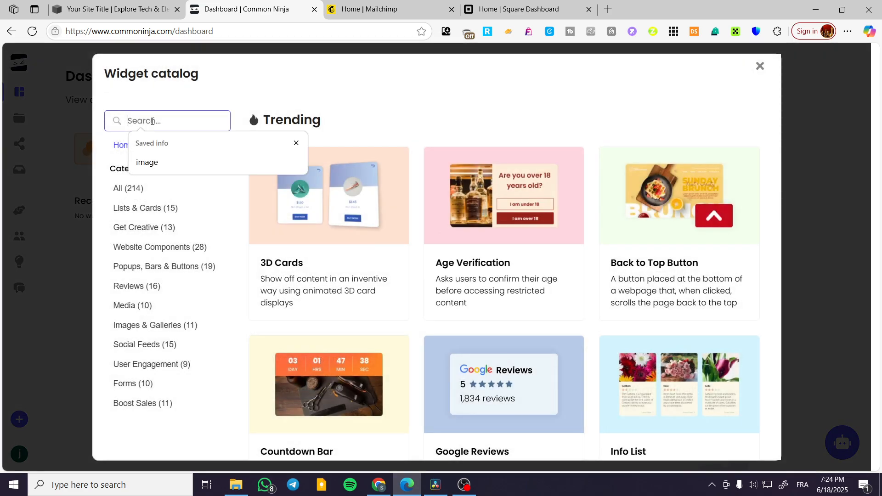
click(151, 163)
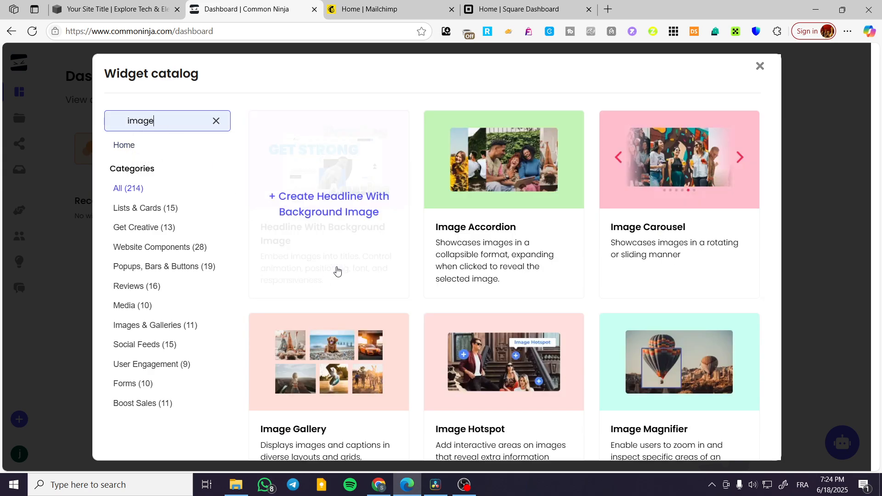
Step: Browse the matching image widgets and create an Image Accordion
scroll(621, 256, down, 5)
scroll(622, 256, up, 5)
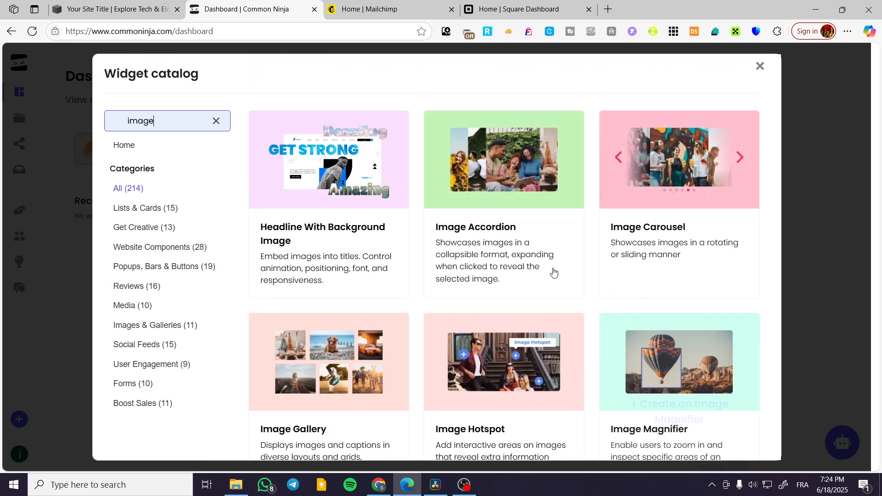
scroll(363, 216, down, 4)
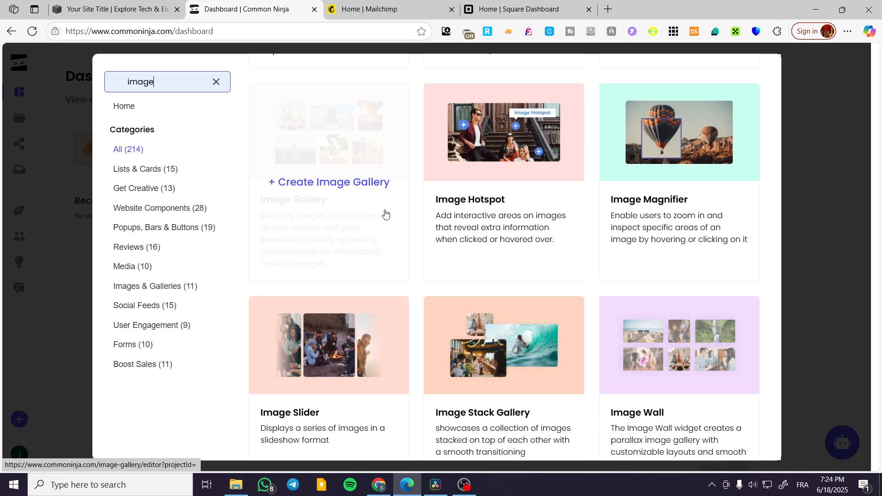
scroll(384, 216, down, 3)
scroll(384, 216, up, 7)
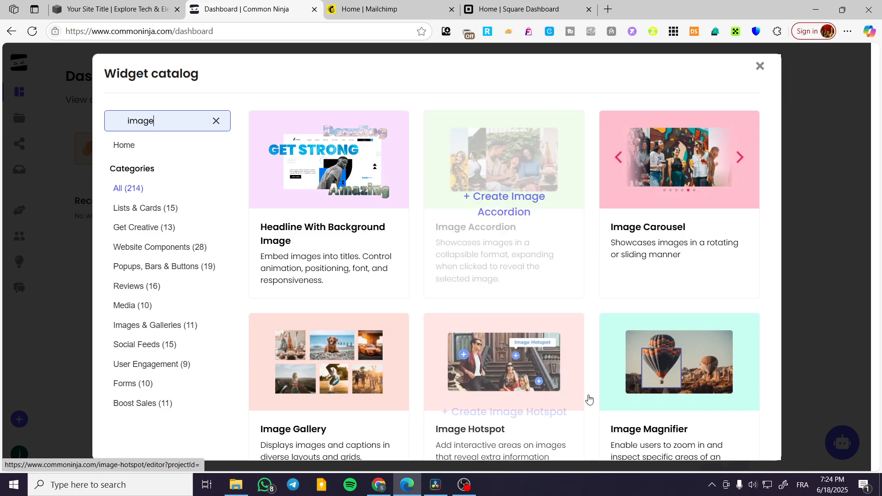
click(498, 229)
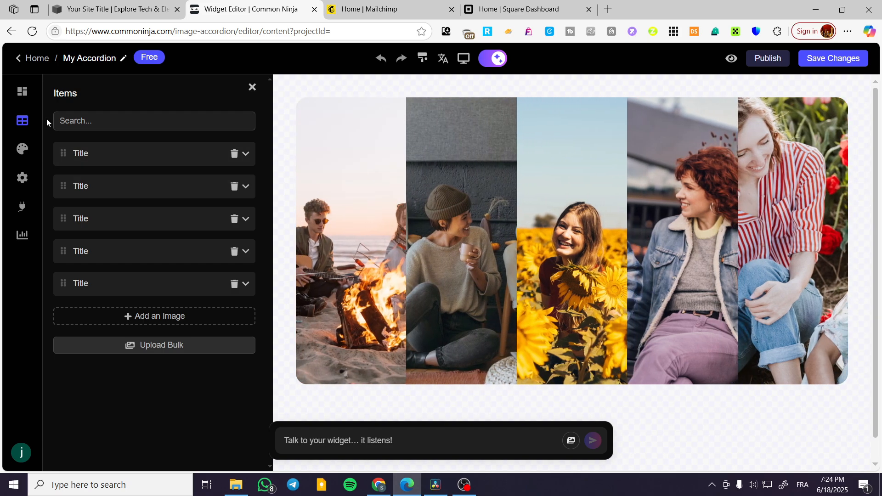
Step: Examine the first accordion item's image, caption, description and link options
click(86, 155)
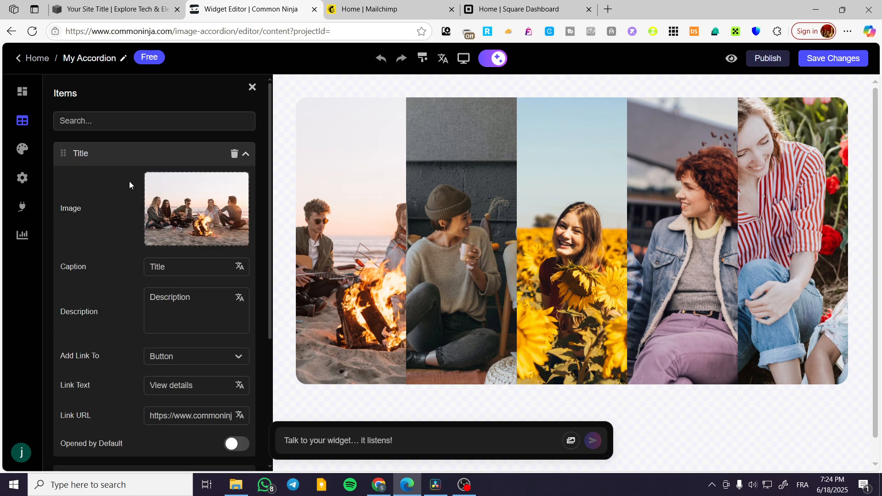
mouse_move(192, 215)
scroll(221, 311, down, 1)
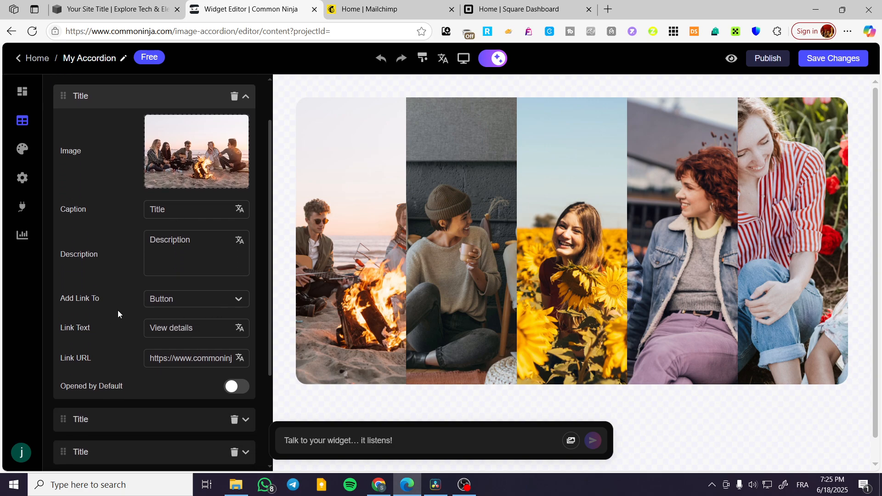
click(210, 302)
click(210, 301)
click(209, 301)
click(200, 303)
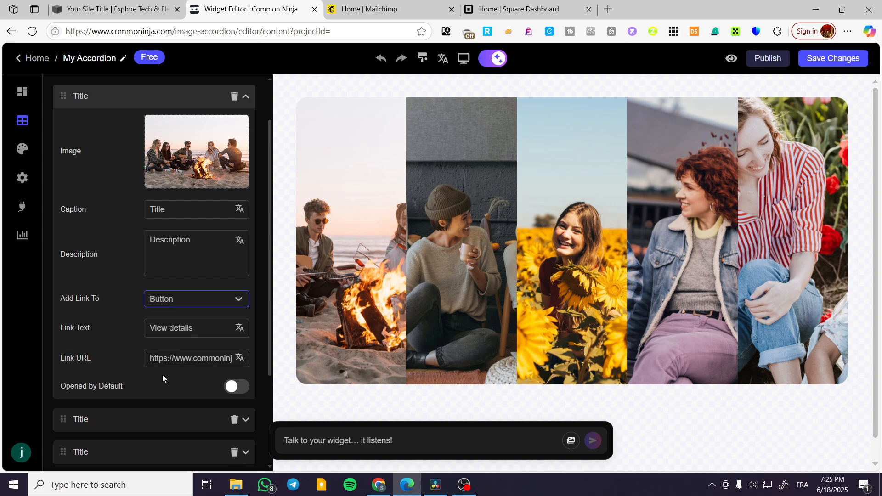
scroll(119, 354, down, 3)
Step: Look through the content options of the remaining accordion items down to the last one
click(163, 283)
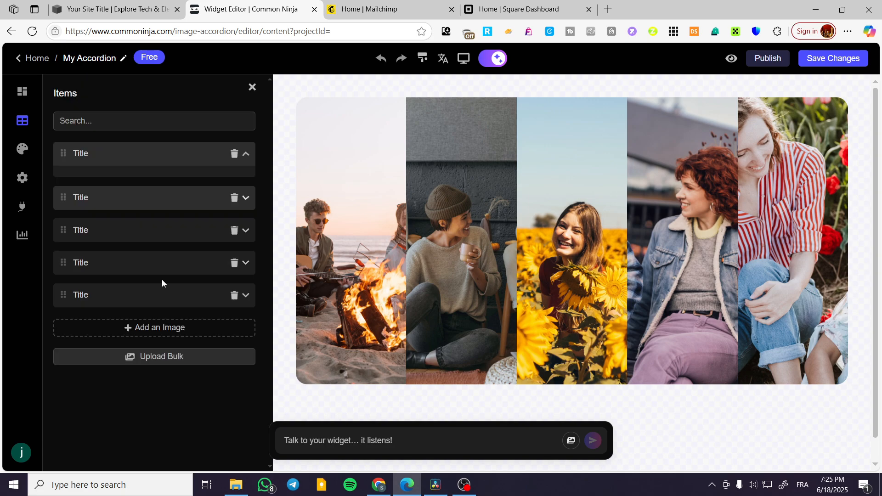
scroll(159, 281, down, 5)
click(152, 327)
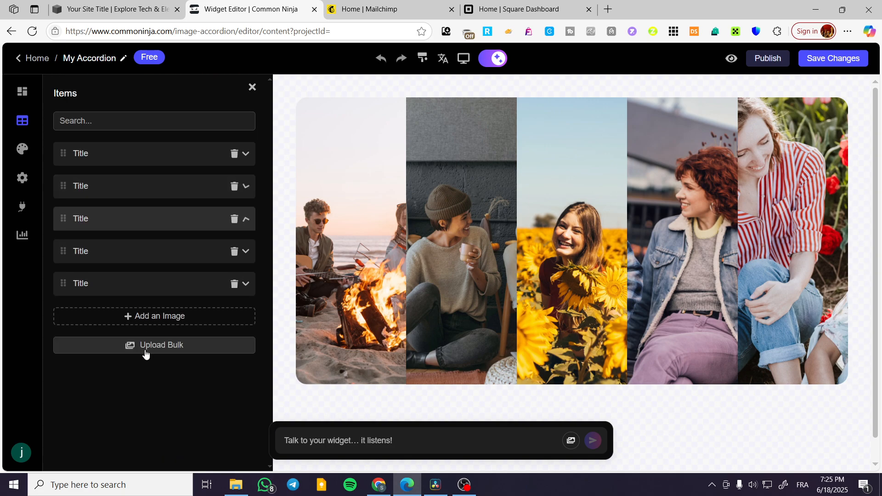
scroll(132, 386, down, 4)
click(138, 353)
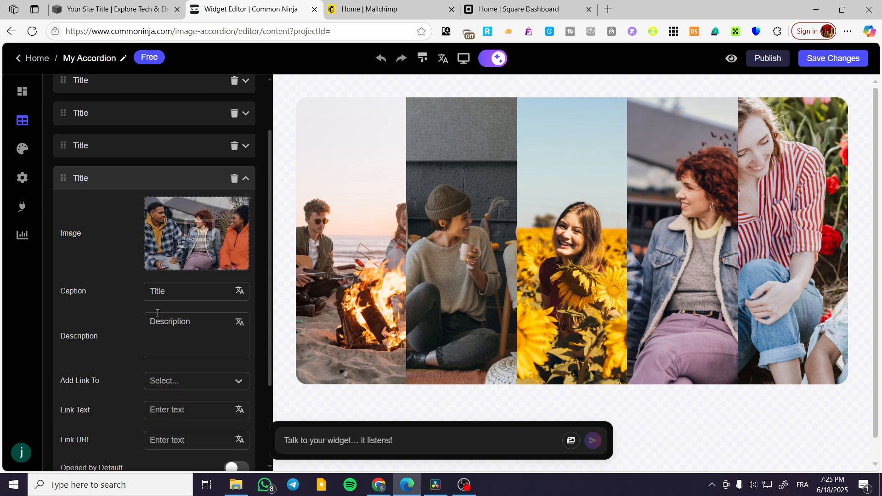
scroll(134, 388, down, 3)
click(134, 384)
scroll(219, 336, down, 4)
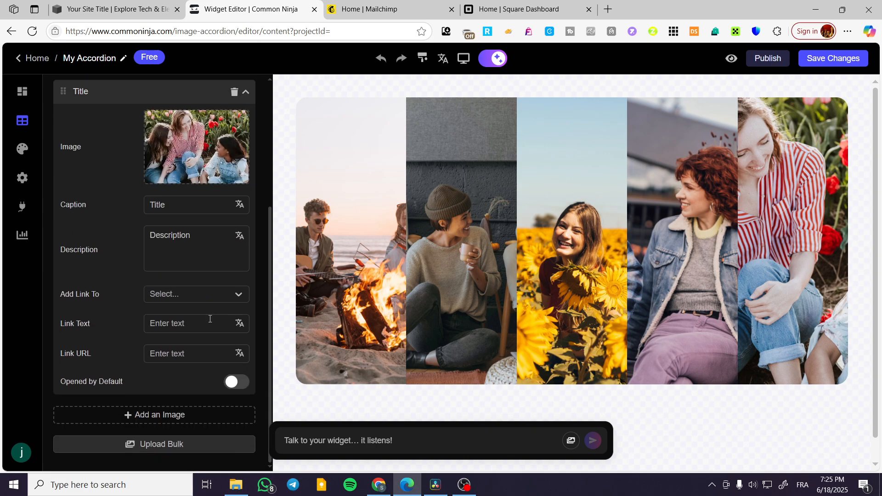
Step: Review the accordion's advanced style options and keep the Gap at its minimum
click(22, 149)
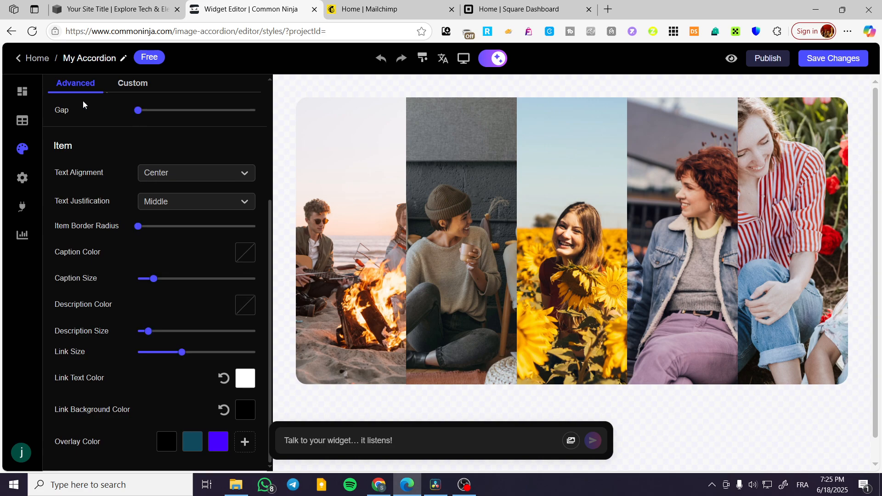
drag(140, 107, 113, 111)
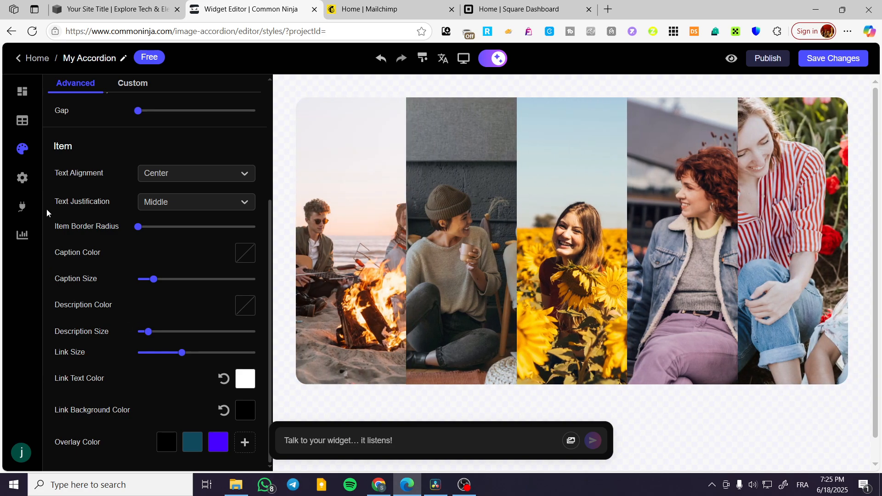
Step: Enable Focus on Click with Open Link in New Tab on, and check the widget's integrations and styles
click(21, 179)
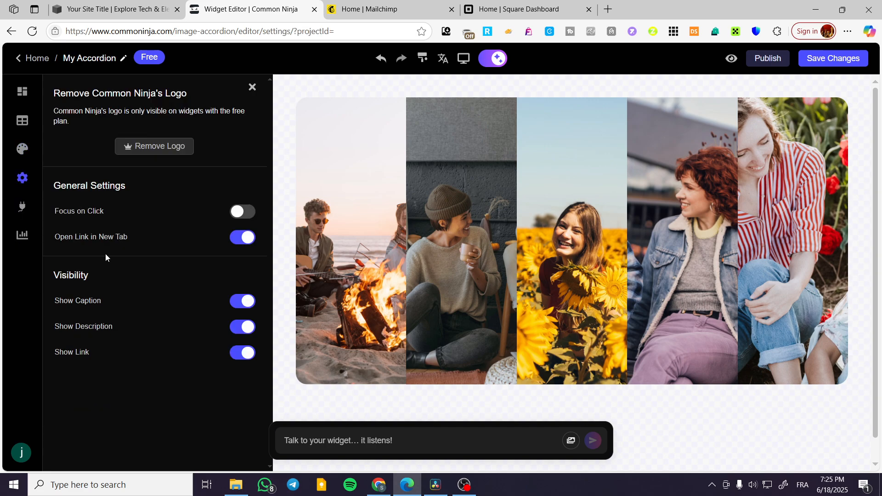
click(231, 212)
click(247, 241)
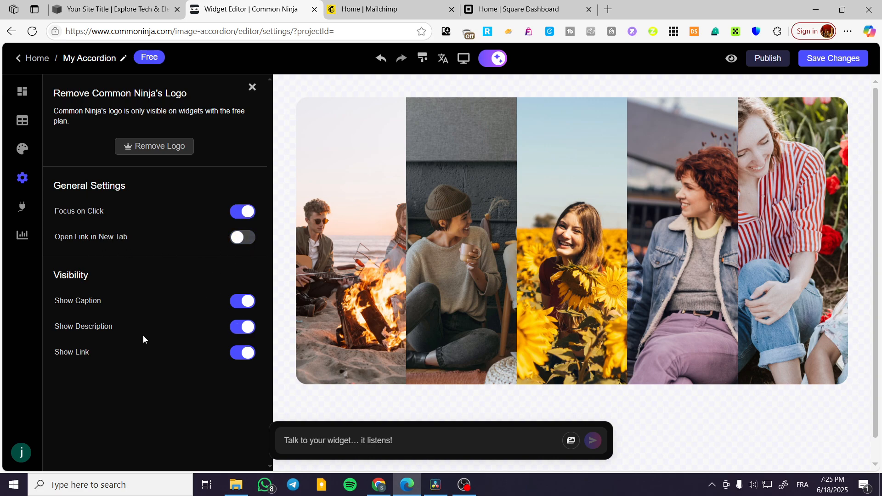
click(244, 237)
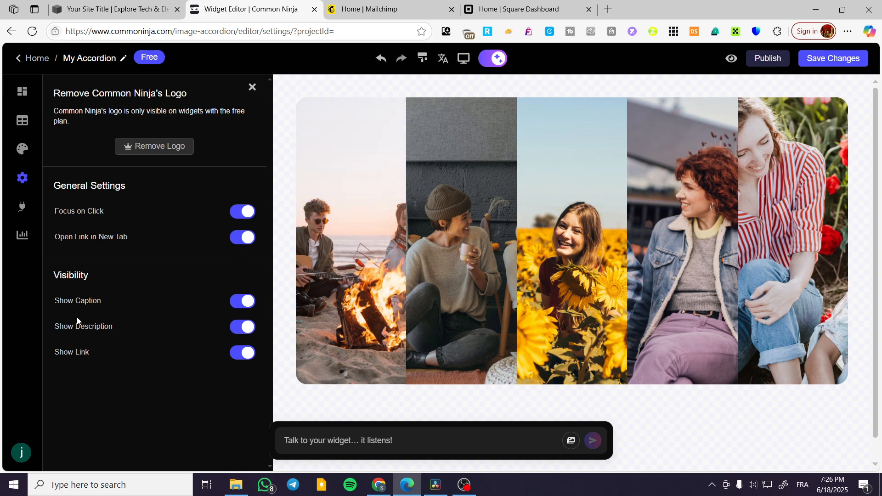
click(23, 207)
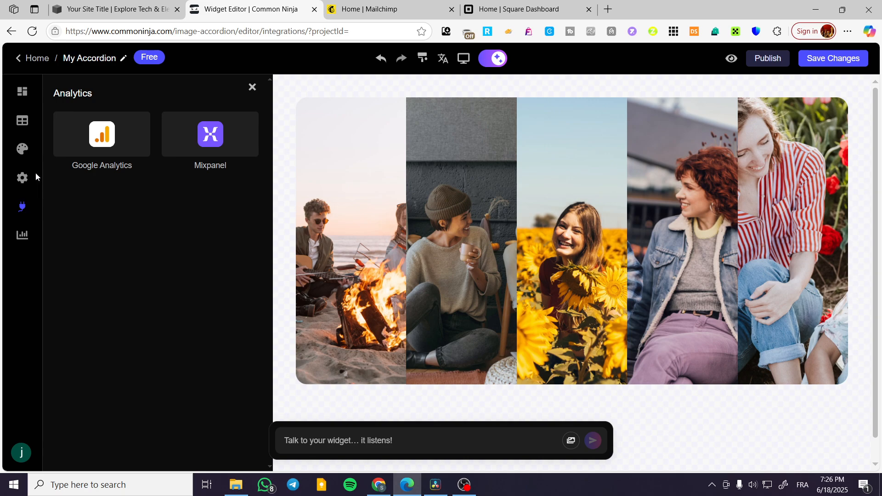
click(23, 150)
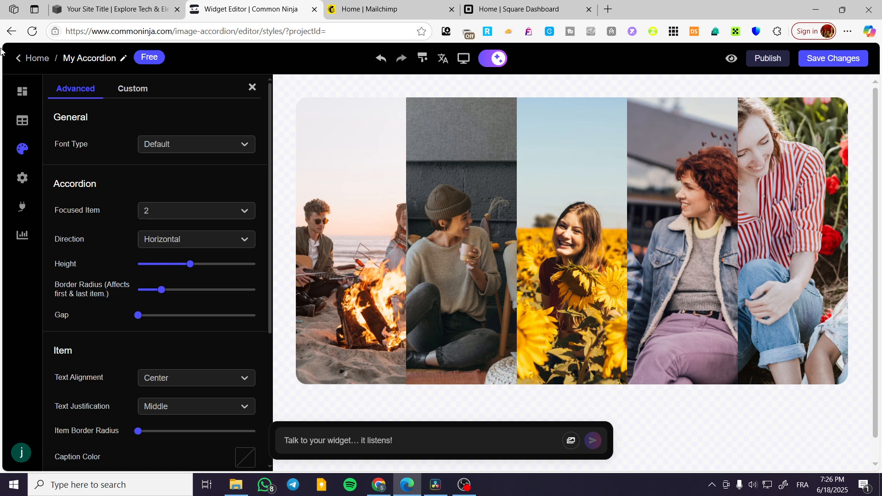
Step: Publish the accordion widget, saving it to the logo1 project
click(777, 64)
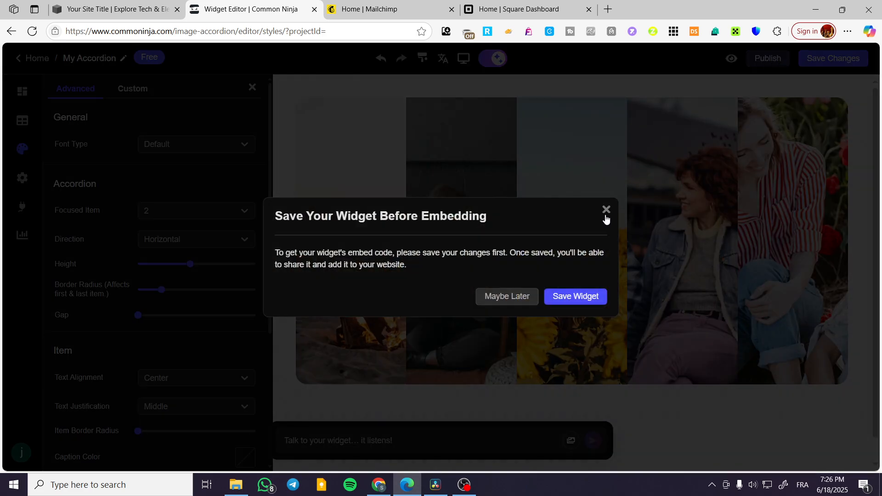
click(583, 305)
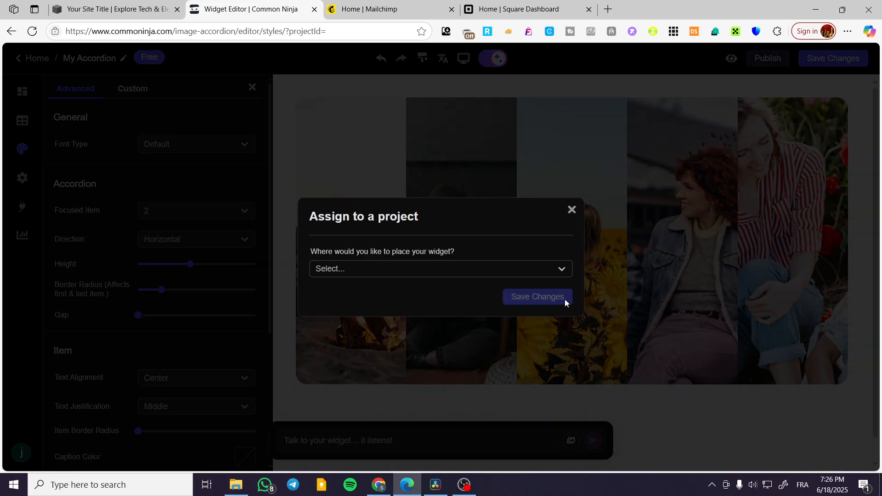
click(535, 272)
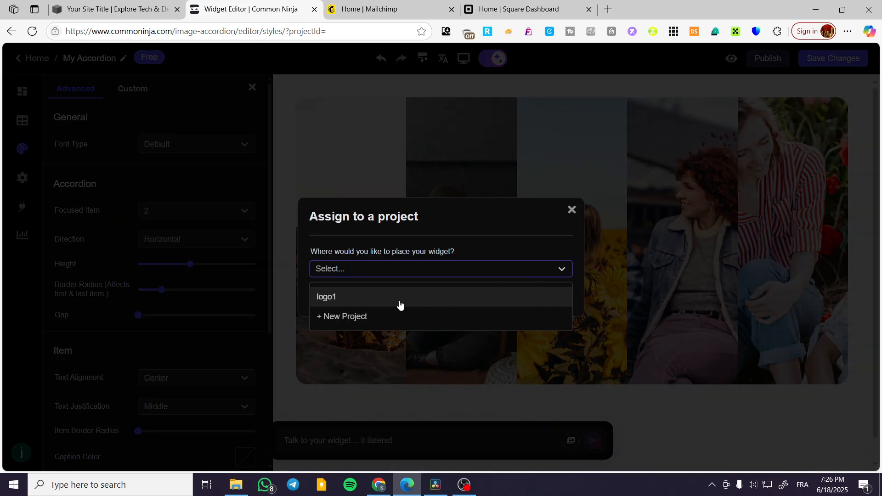
click(357, 298)
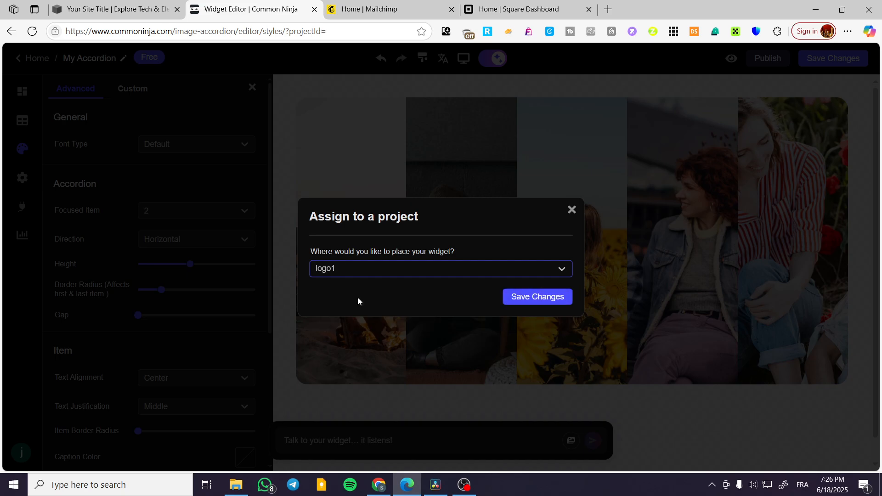
click(571, 296)
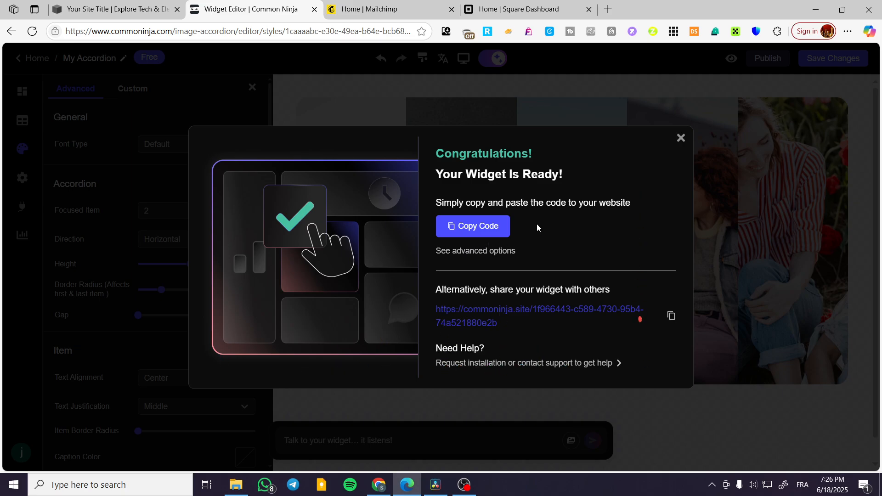
Step: Copy the widget's embed code and paste it into the Embed block's data on the Squarespace Home page
click(474, 231)
click(138, 3)
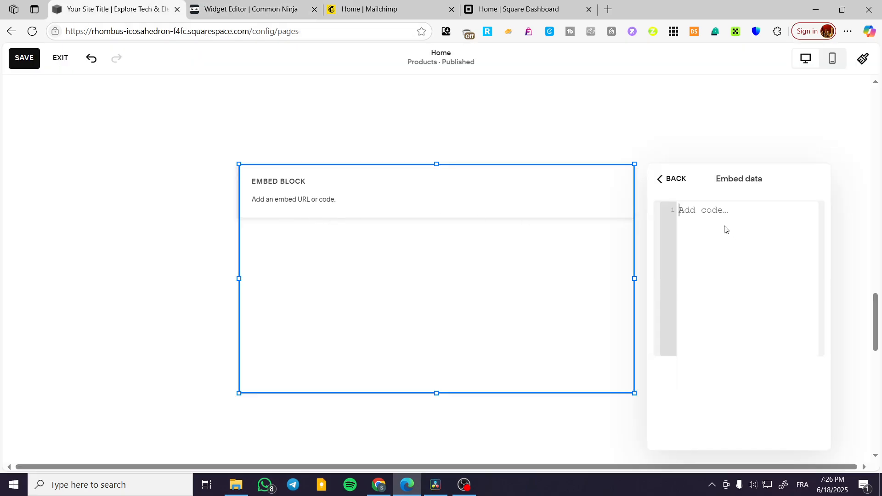
key(ctrl+v)
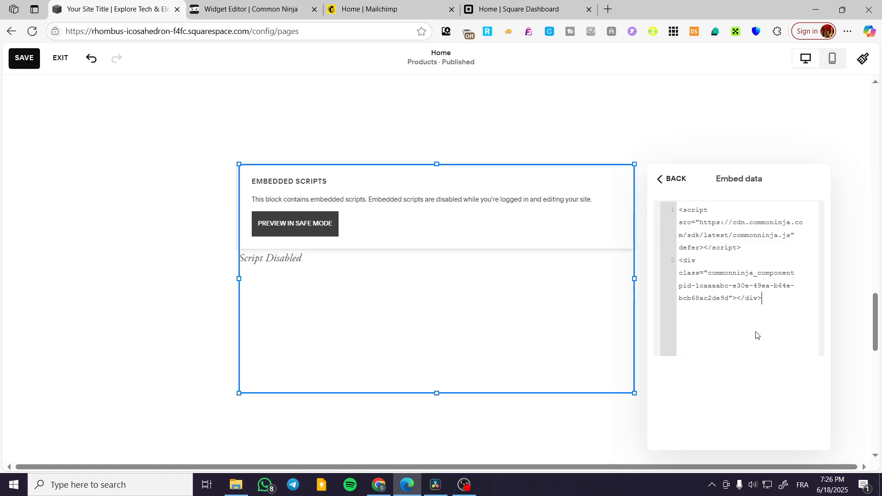
Step: Preview the embedded accordion in safe mode and enlarge the Embed block downward and to the right
click(295, 223)
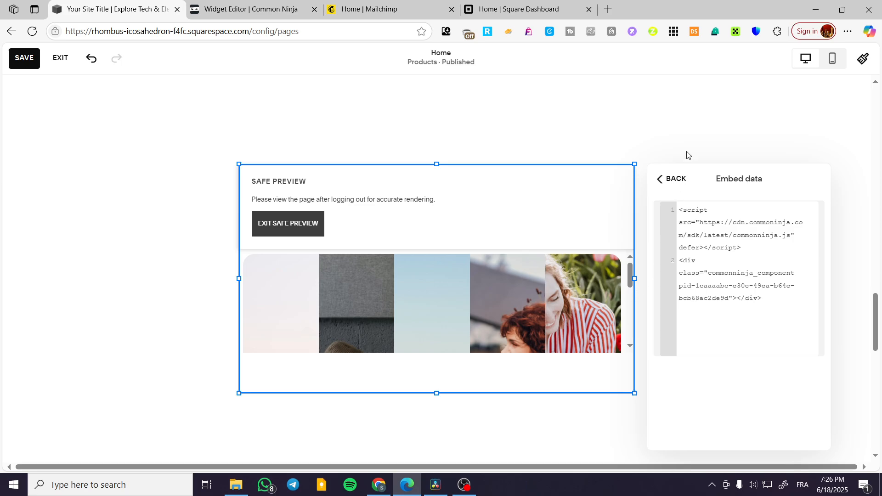
click(691, 136)
click(483, 372)
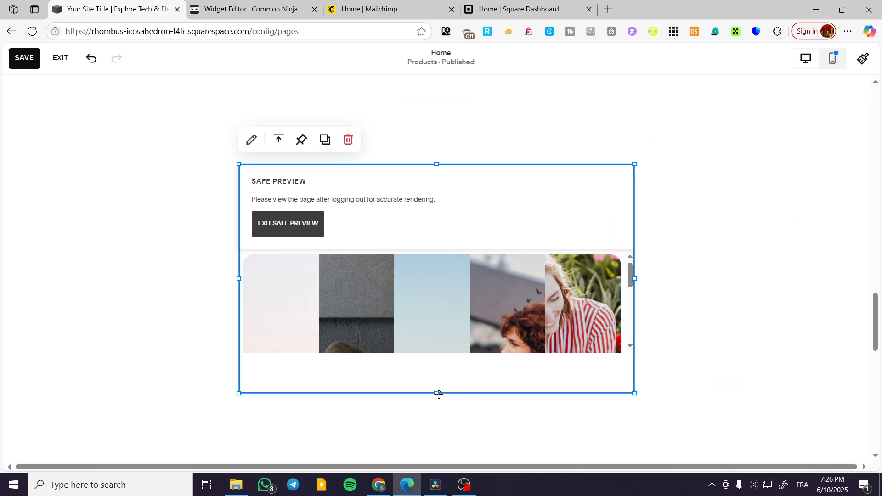
drag(439, 394, 427, 463)
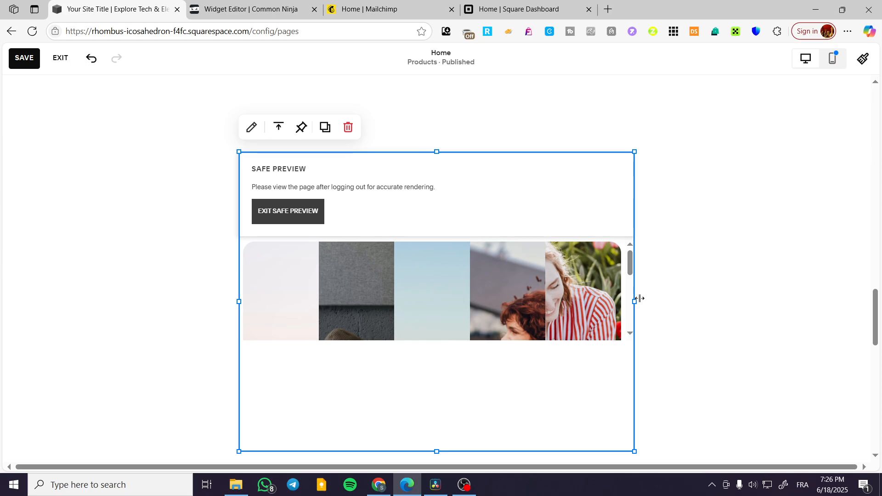
drag(634, 302, 706, 333)
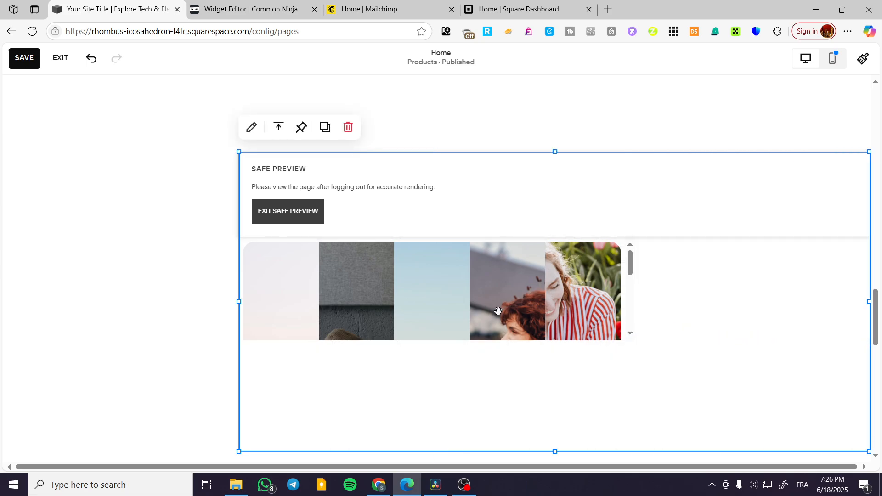
Step: Remove the Embed block from the blank section of the Home page
click(347, 127)
Step: Add a Code block to the blank section and replace its sample HTML with the copied widget embed code
click(73, 123)
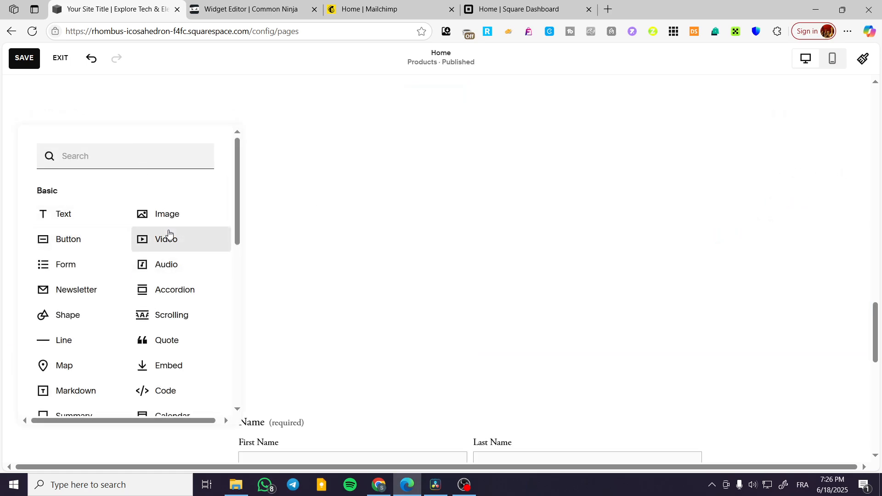
click(165, 390)
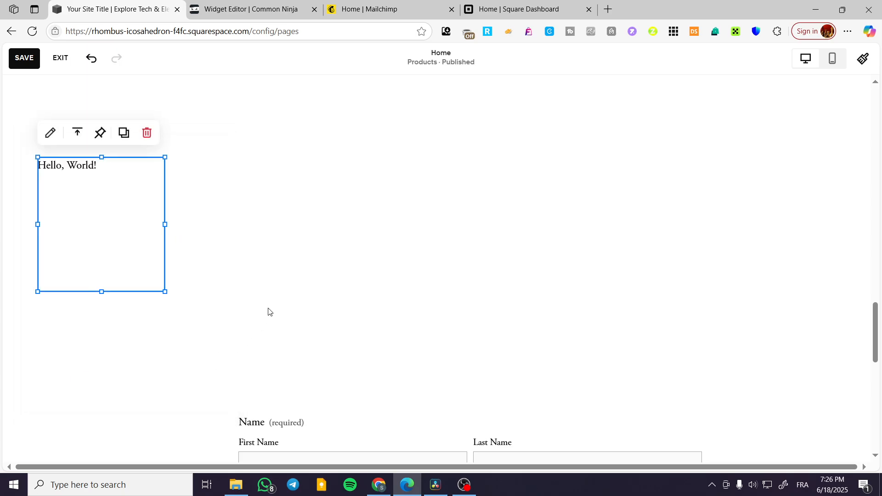
double_click(118, 176)
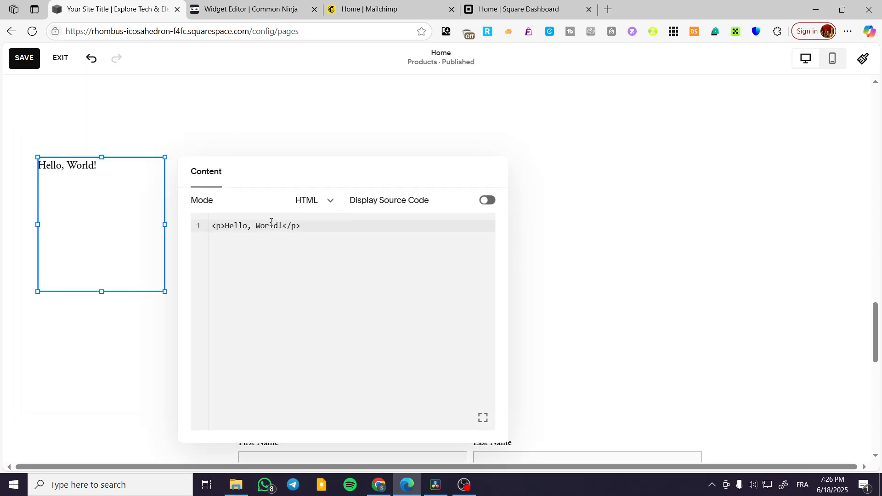
triple_click(312, 223)
key(ctrl+v)
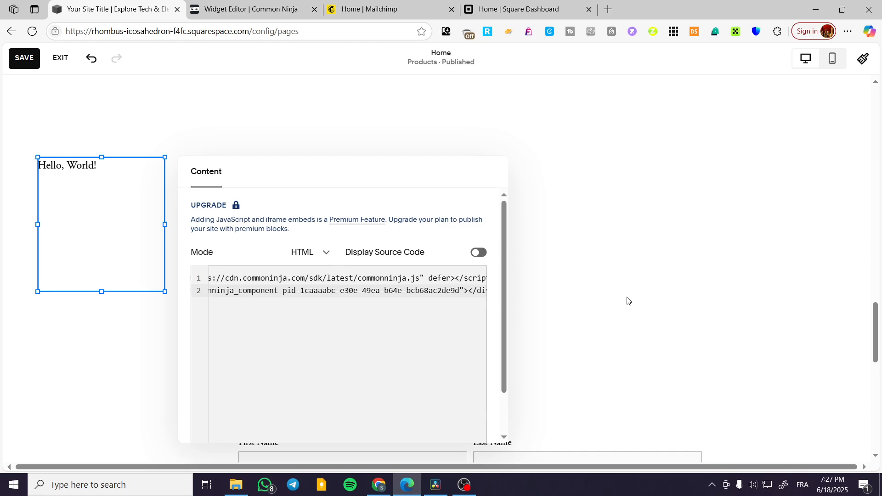
Step: Try widening the Code block to the right in safe preview, and remove the block from the section
click(117, 278)
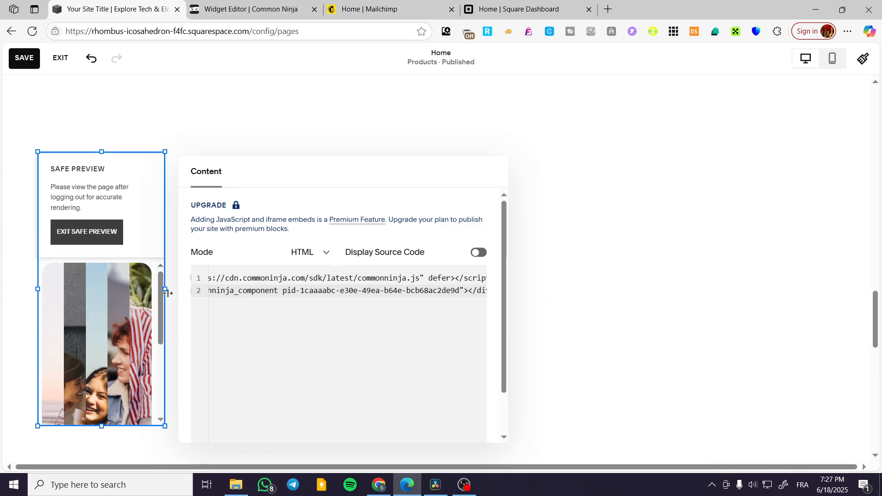
drag(166, 290, 566, 289)
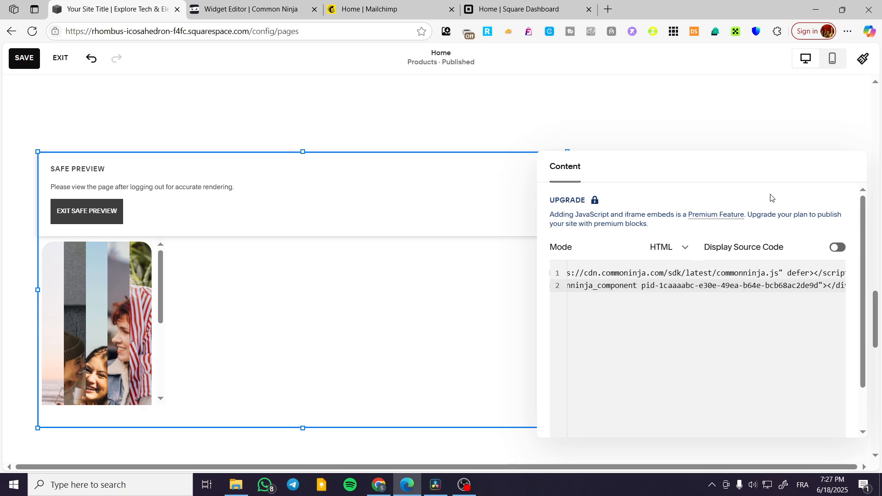
click(715, 115)
click(180, 235)
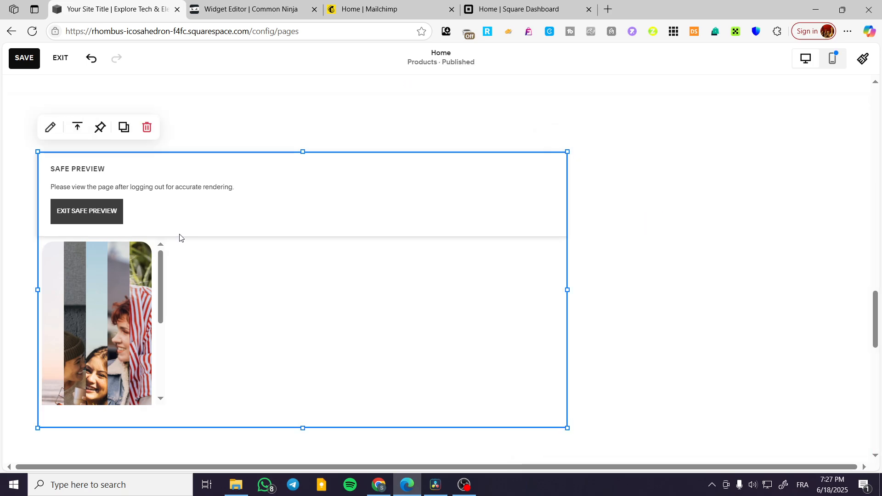
click(147, 128)
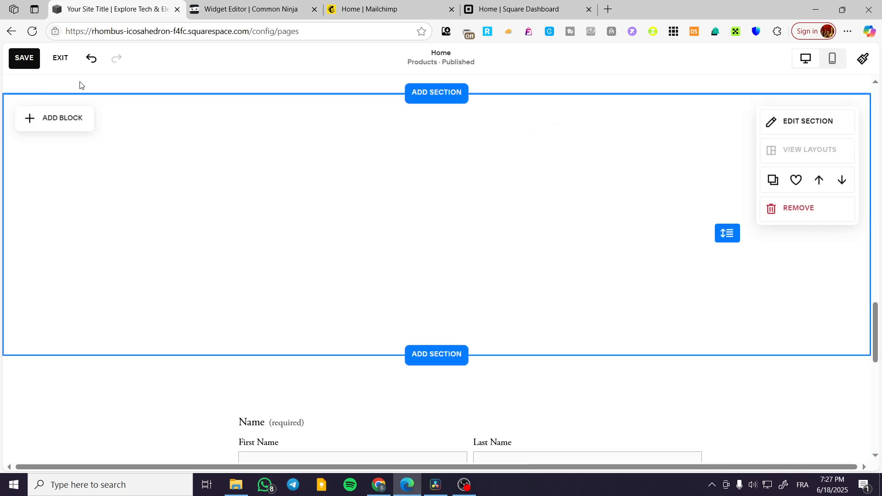
Step: Add a fresh Code block to the blank section and stretch it rightward and downward across most of the section
click(73, 120)
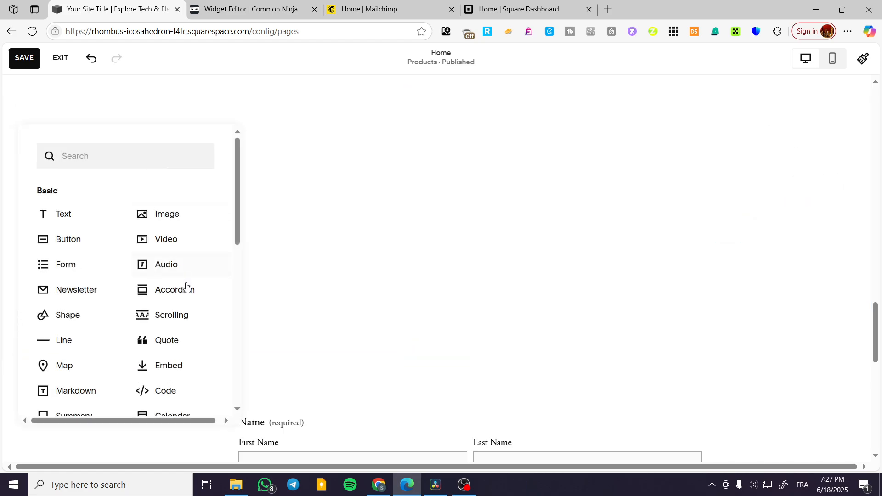
click(174, 393)
drag(163, 225, 736, 252)
mouse_move(387, 292)
mouse_down()
mouse_move(393, 427)
mouse_move(390, 411)
mouse_up()
Step: Replace the enlarged Code block's sample HTML with the widget embed code and preview it in safe mode
click(50, 127)
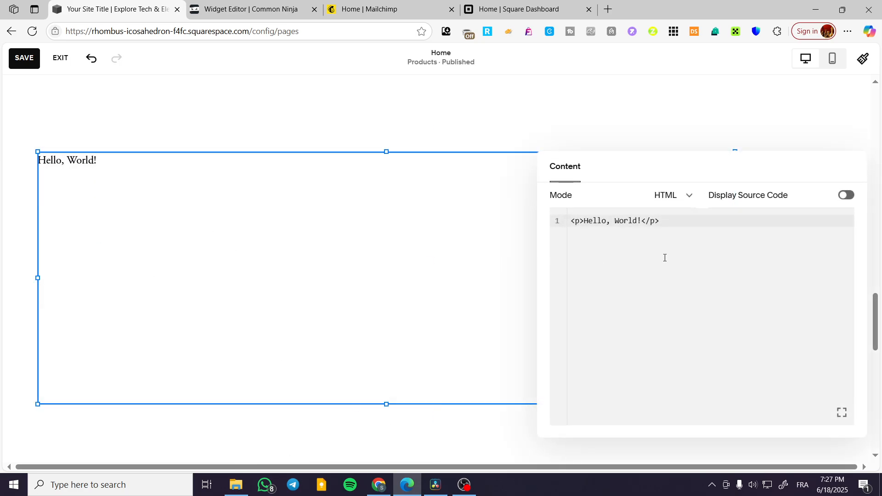
click(673, 225)
key(ctrl+a)
key(ctrl+v)
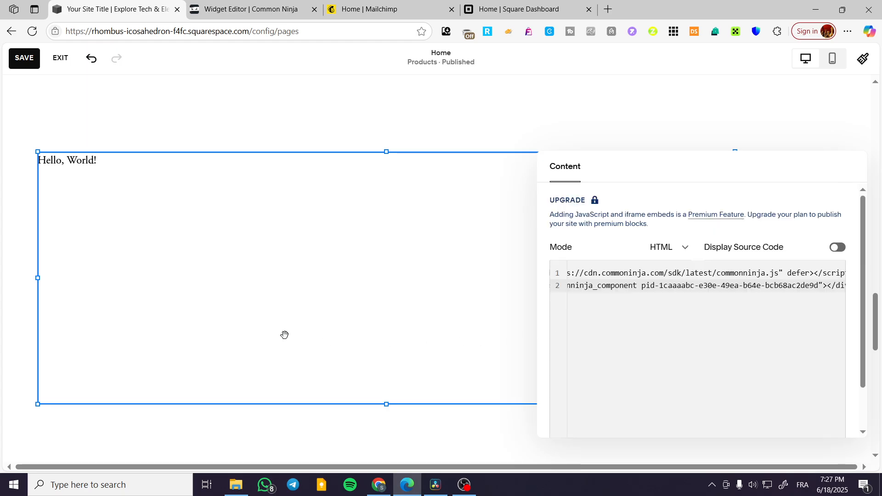
click(120, 212)
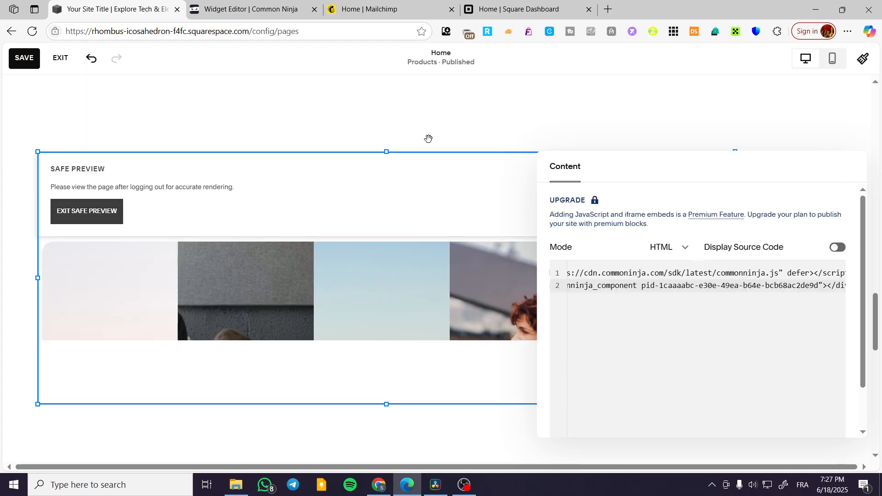
click(445, 108)
Step: Check how the previewed image accordion fits inside its Code block and section
scroll(415, 327, down, 3)
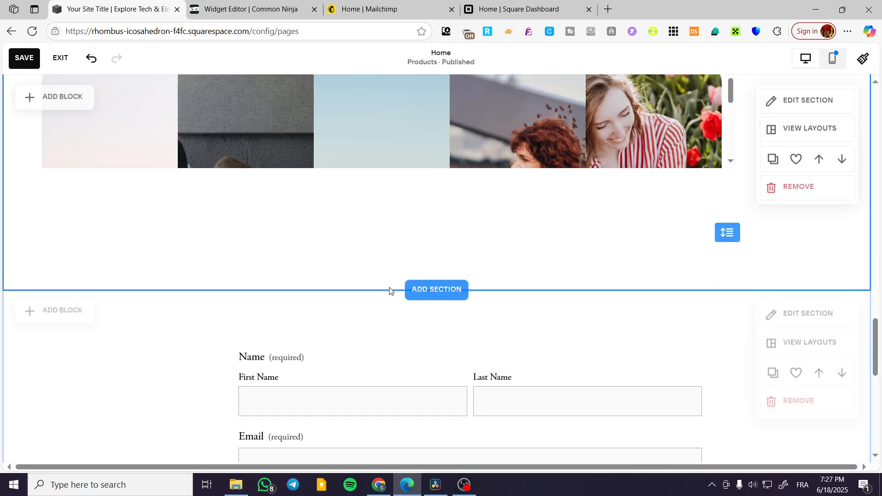
scroll(678, 142, up, 2)
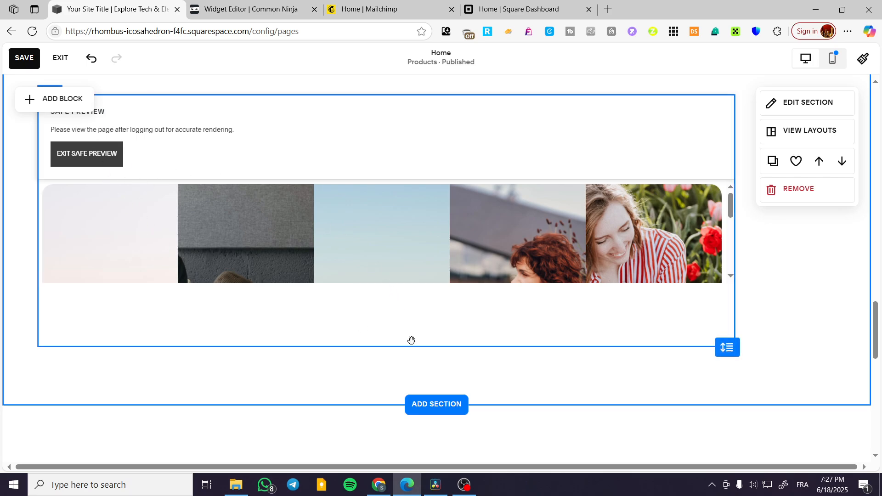
click(184, 244)
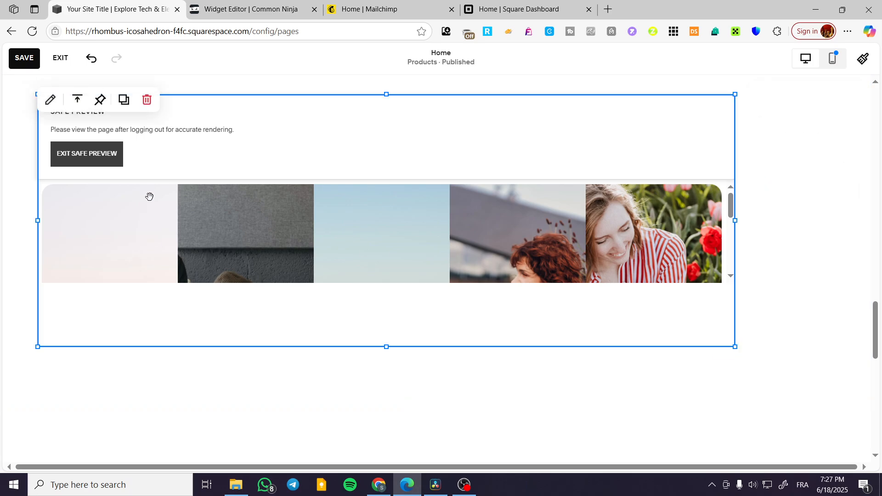